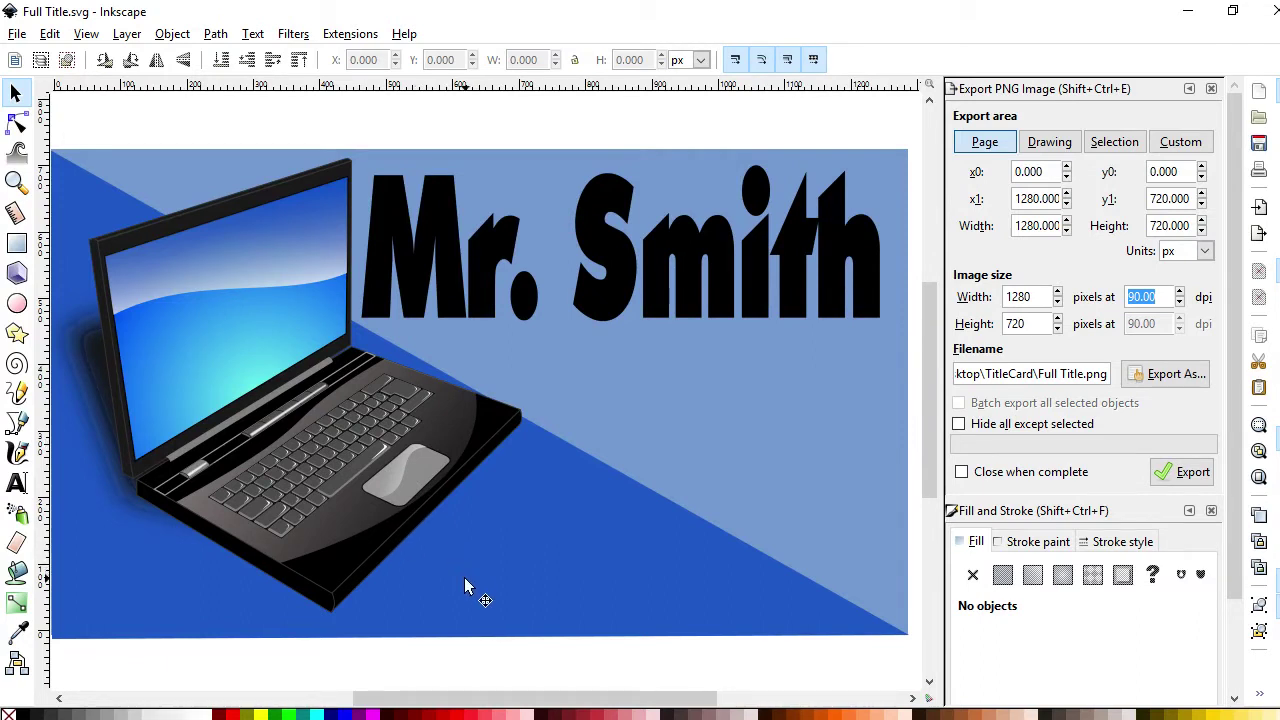
Select the title card's objects and set the export area to the whole page
{"action": "left_click", "coordinate": [232, 259]}
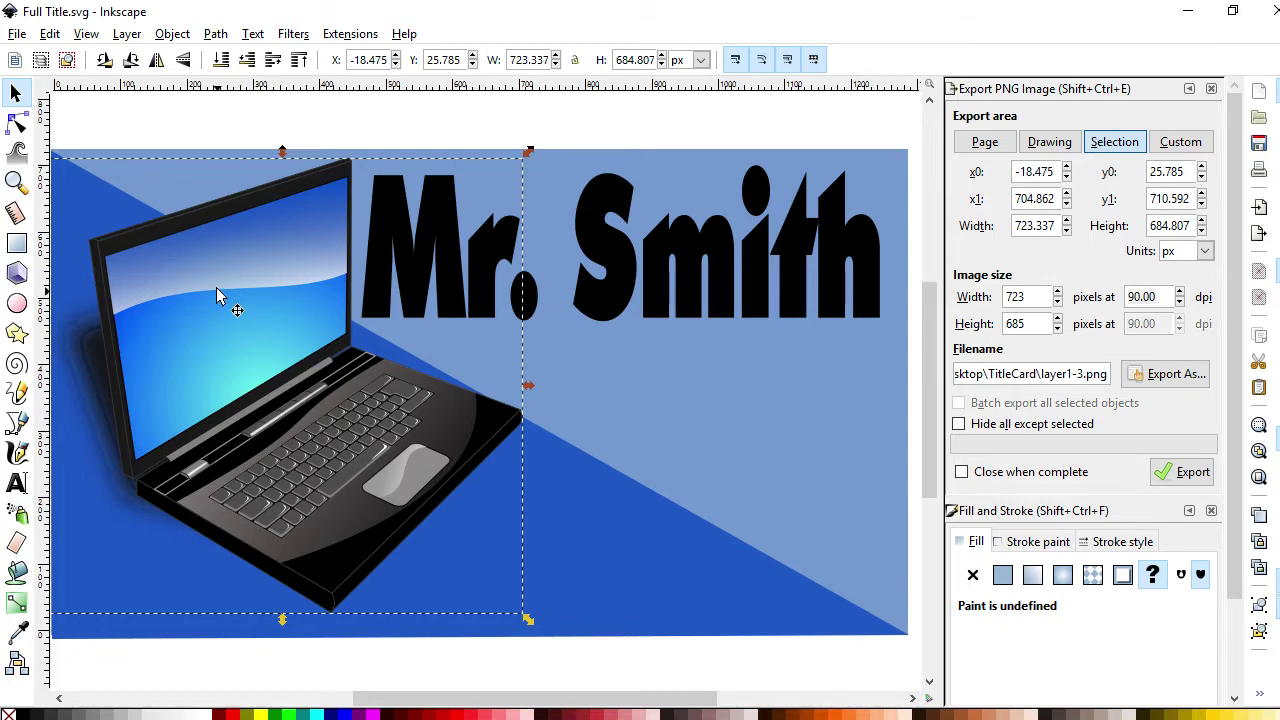
{"action": "left_click", "coordinate": [668, 452]}
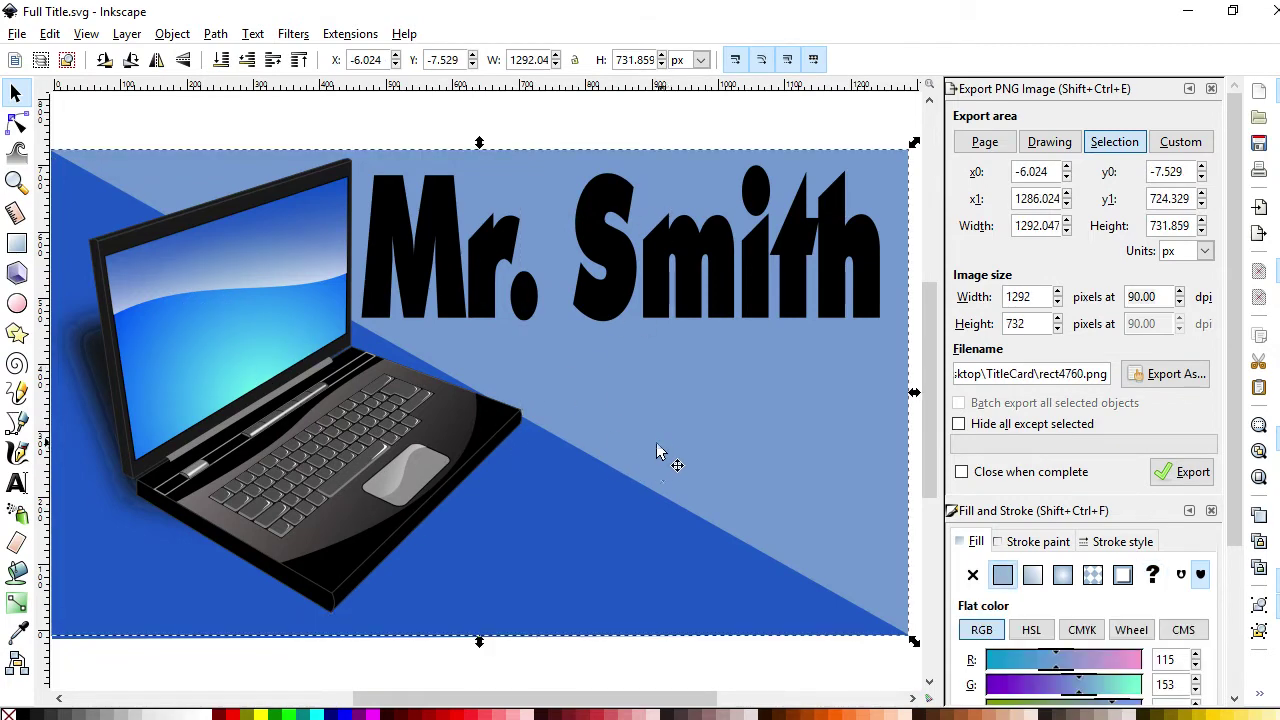
{"action": "left_click", "coordinate": [596, 548]}
{"action": "left_click", "coordinate": [701, 408]}
{"action": "left_click", "coordinate": [405, 269]}
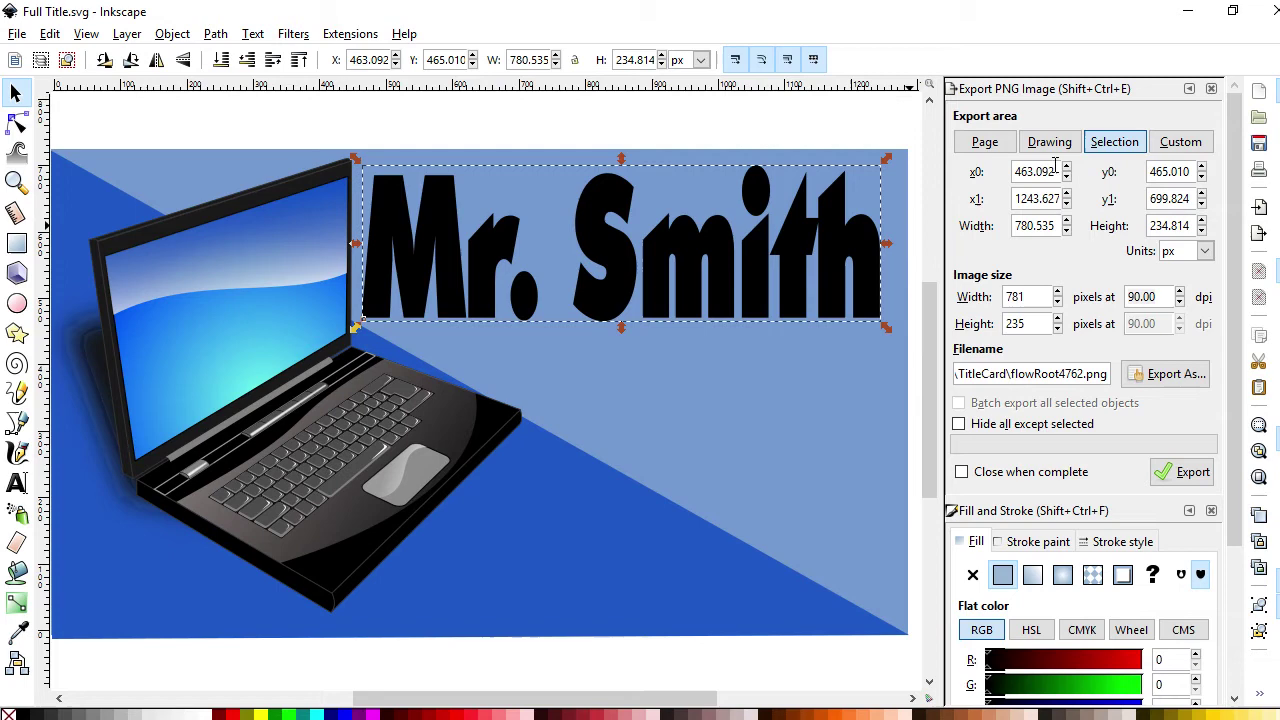
{"action": "left_click", "coordinate": [984, 141]}
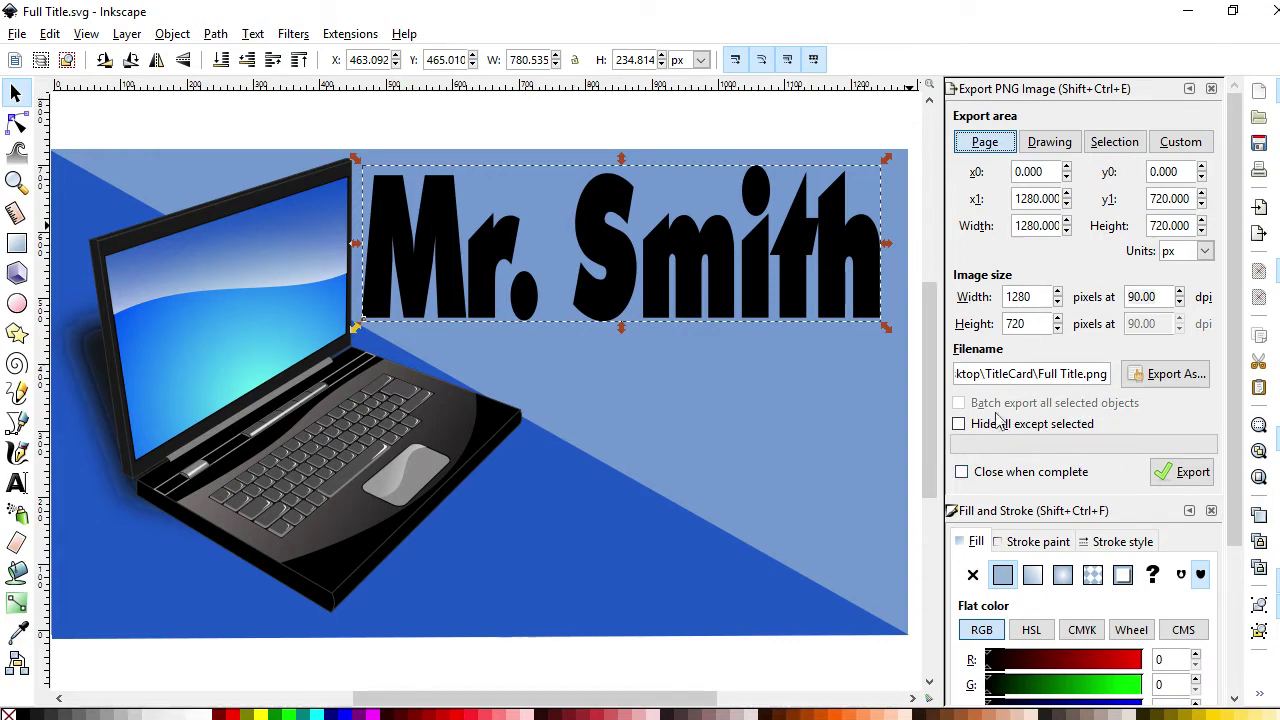
Delete the laptop, dark-blue triangle and Mr. Smith text, leaving the light-blue background
{"action": "left_click", "coordinate": [705, 128]}
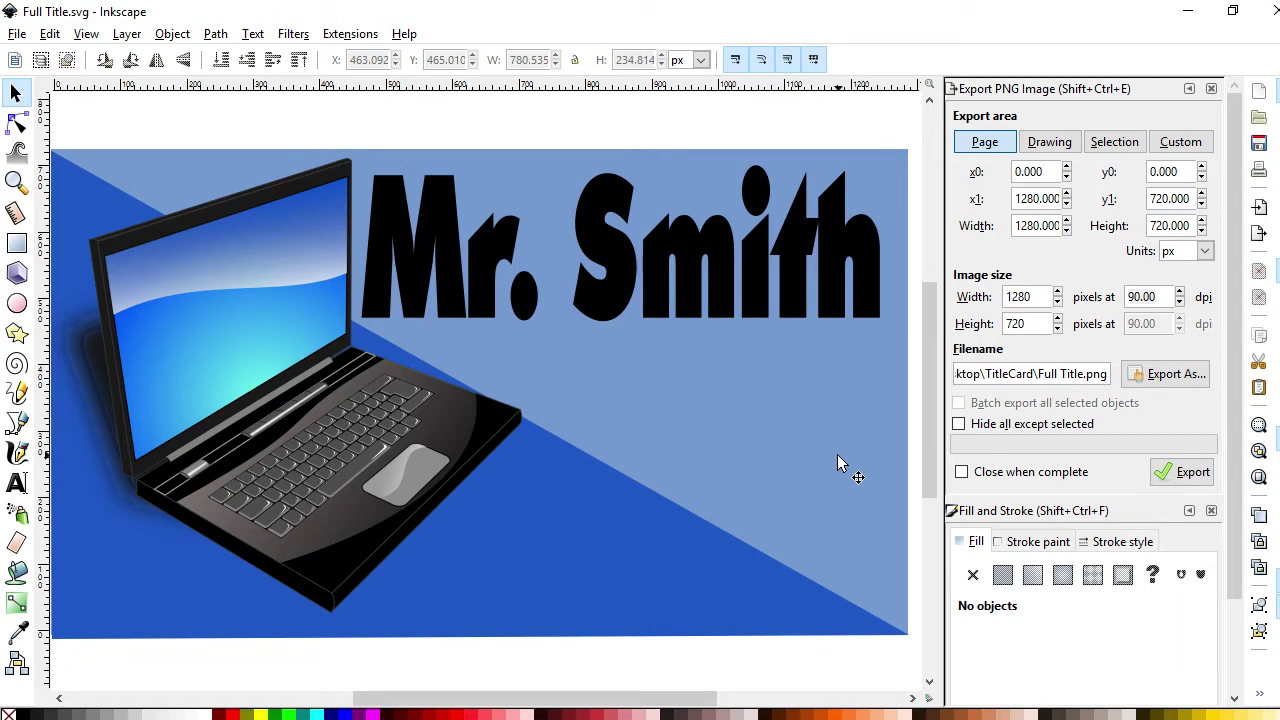
{"action": "left_click", "coordinate": [250, 268]}
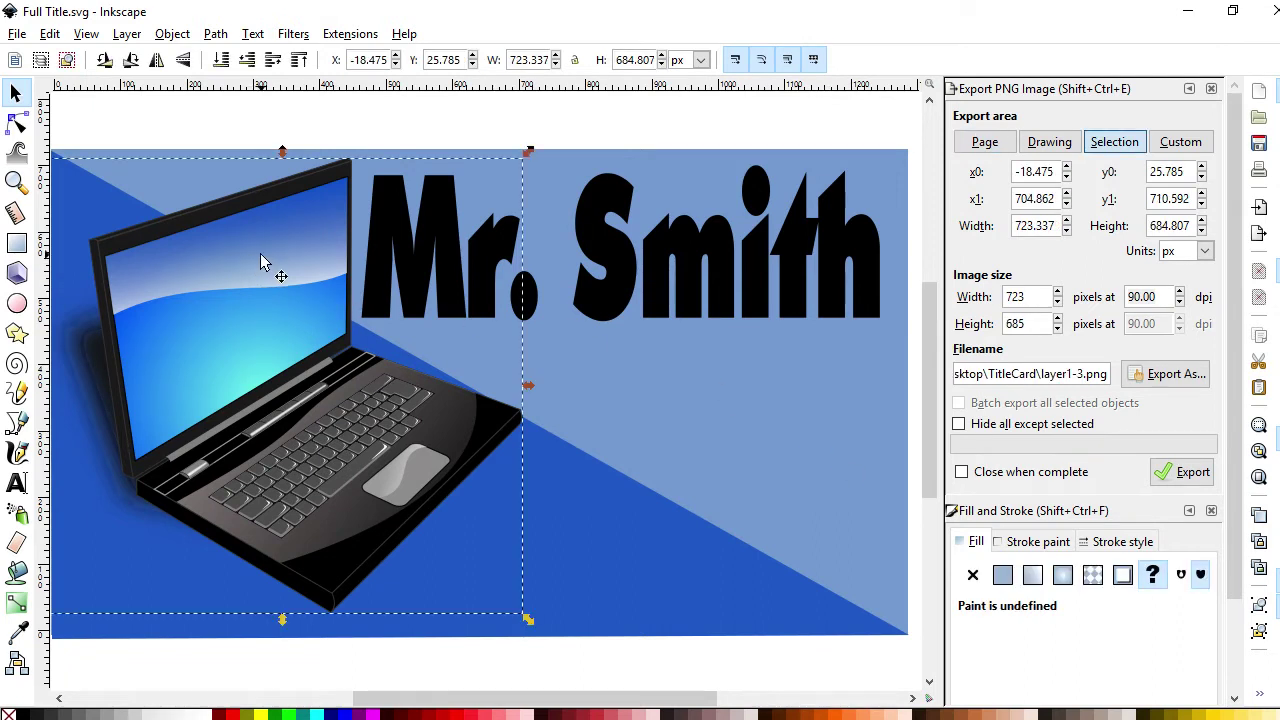
{"action": "left_click", "coordinate": [607, 500], "text": "shift"}
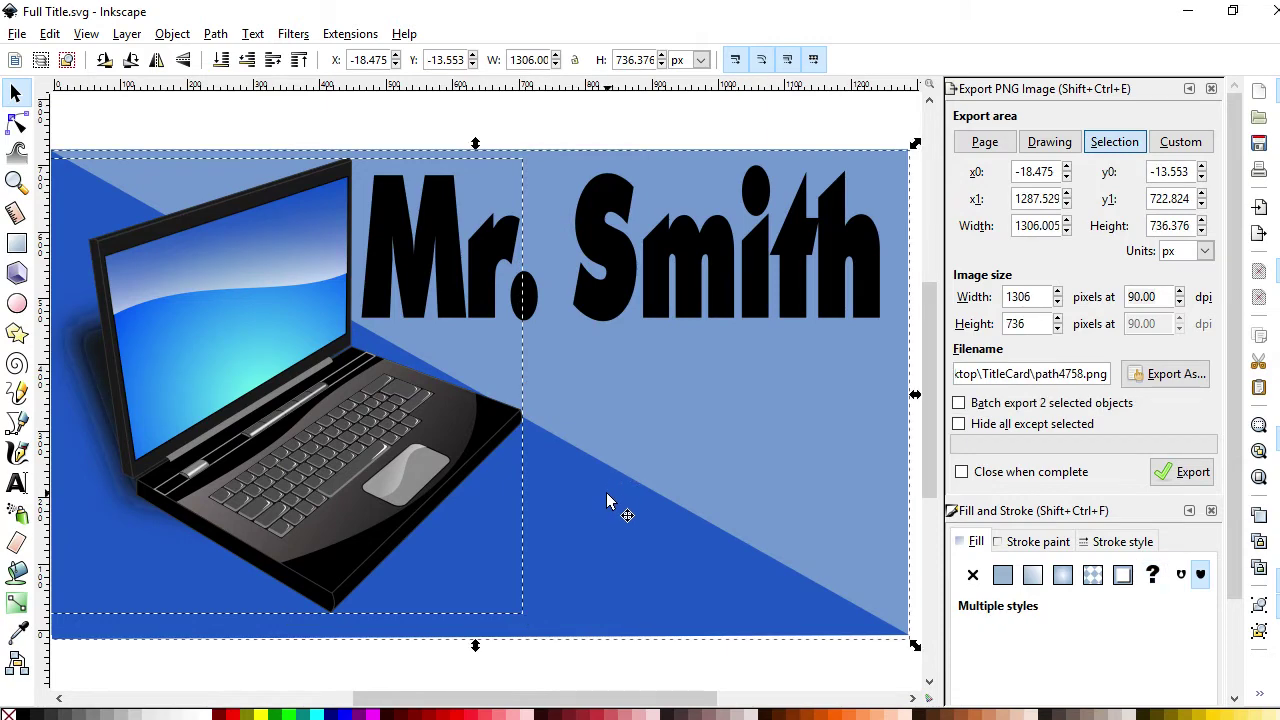
{"action": "left_click", "coordinate": [661, 268], "text": "shift"}
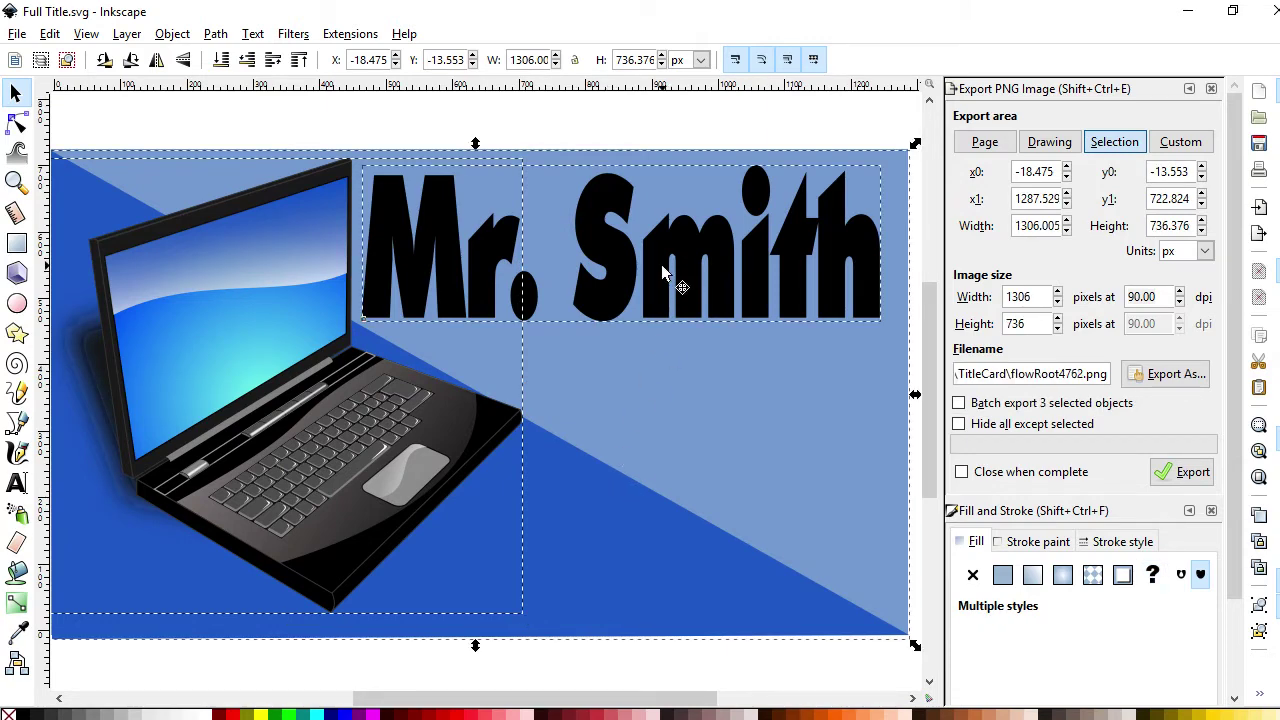
{"action": "key", "text": "Delete"}
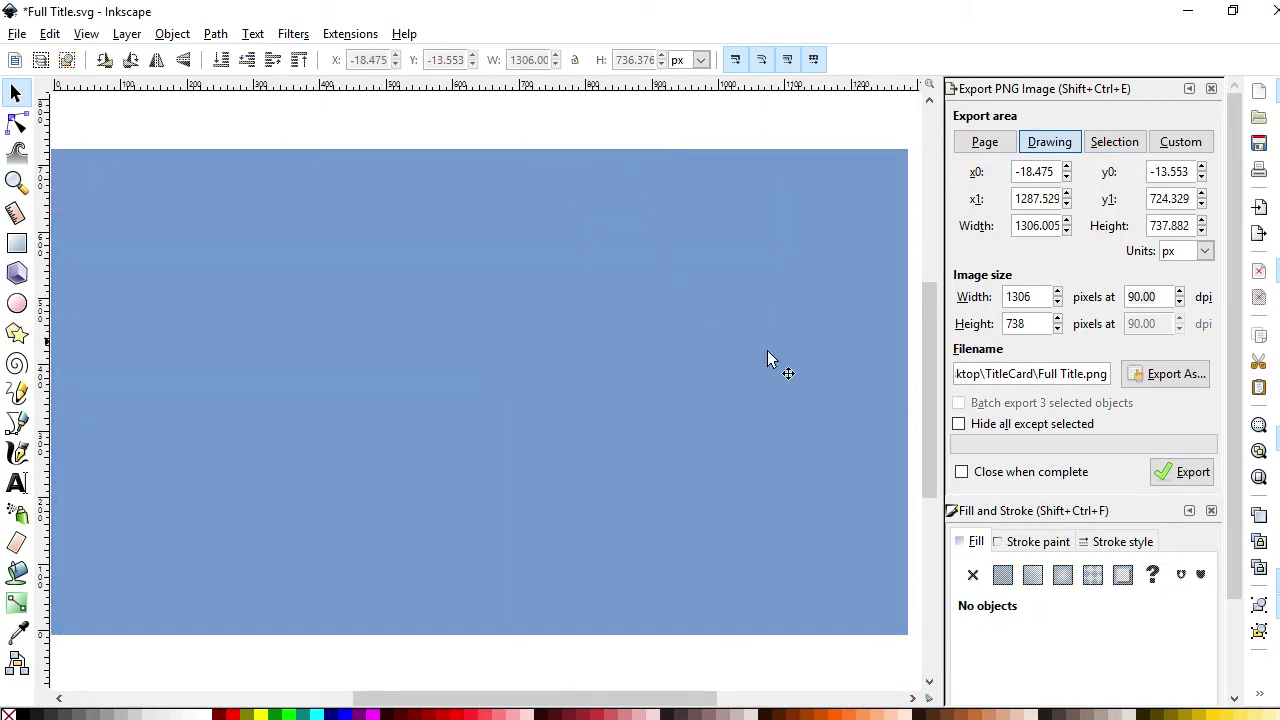
Try BG1 as the export file name, cancel that dialog, then export the remaining background
{"action": "left_click", "coordinate": [1158, 385]}
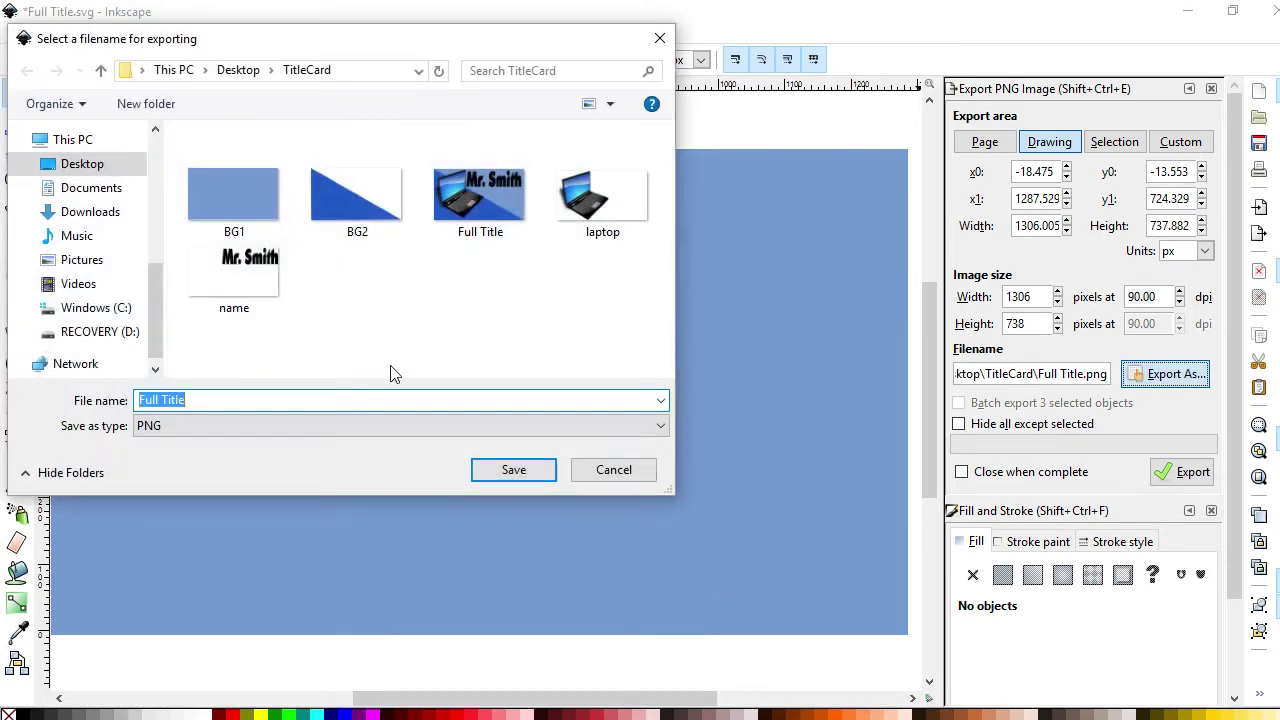
{"action": "type", "text": "B"}
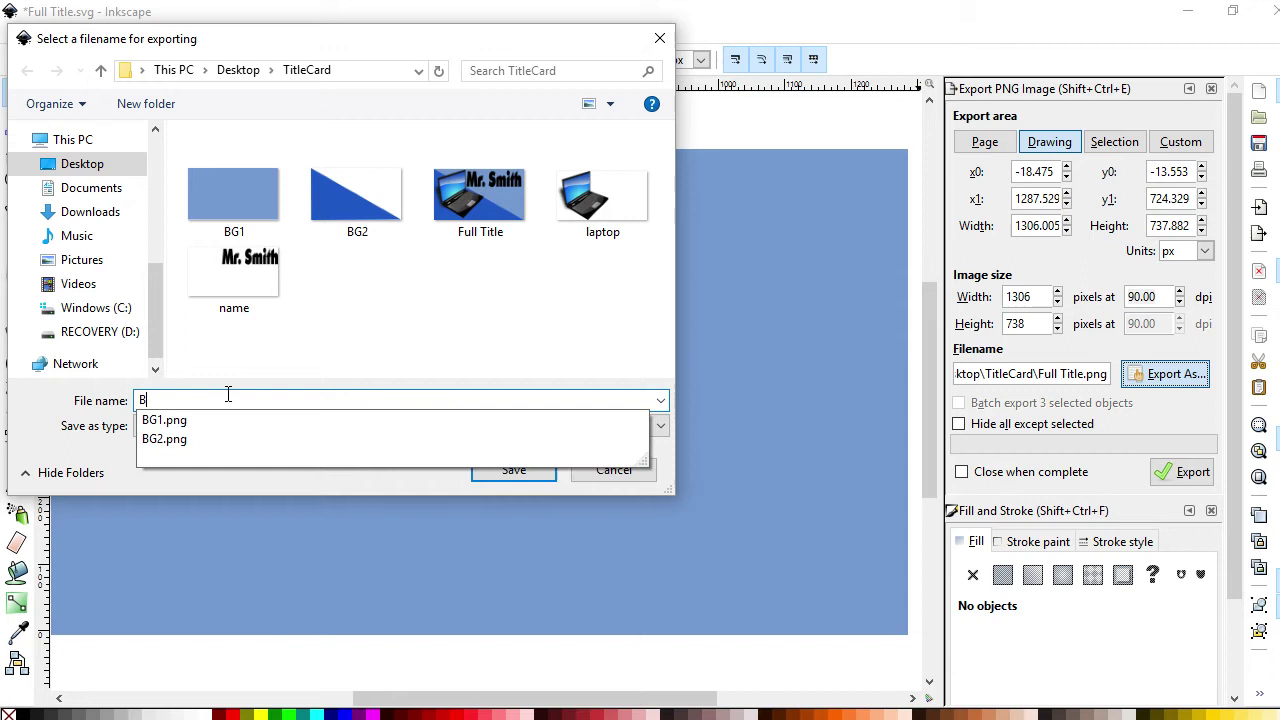
{"action": "type", "text": "G1"}
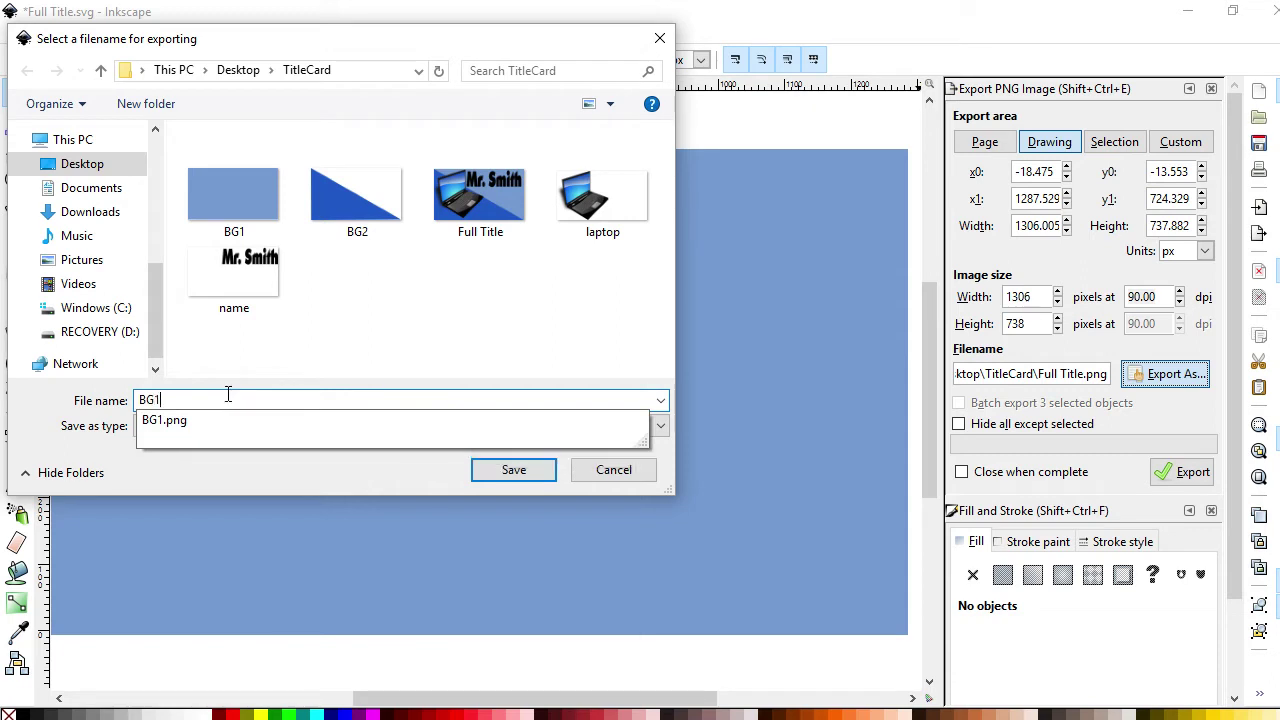
{"action": "left_click", "coordinate": [311, 479]}
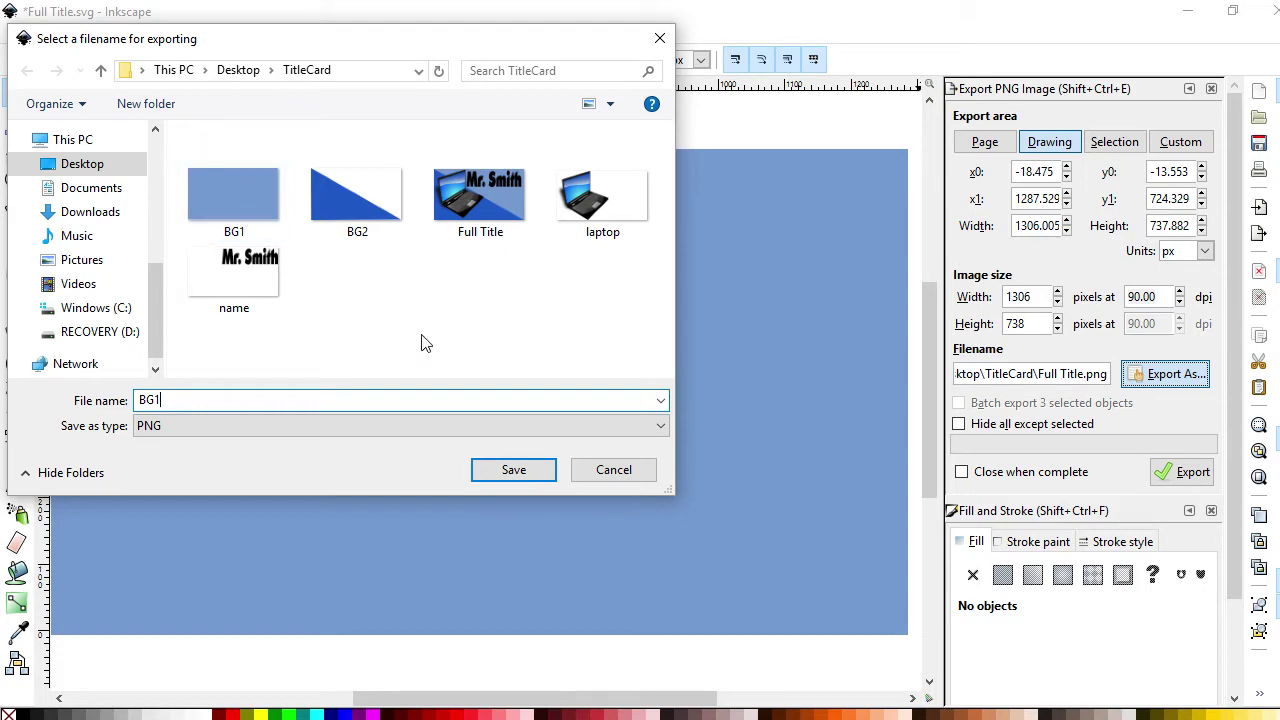
{"action": "left_click_drag", "start_coordinate": [603, 477], "coordinate": [552, 467]}
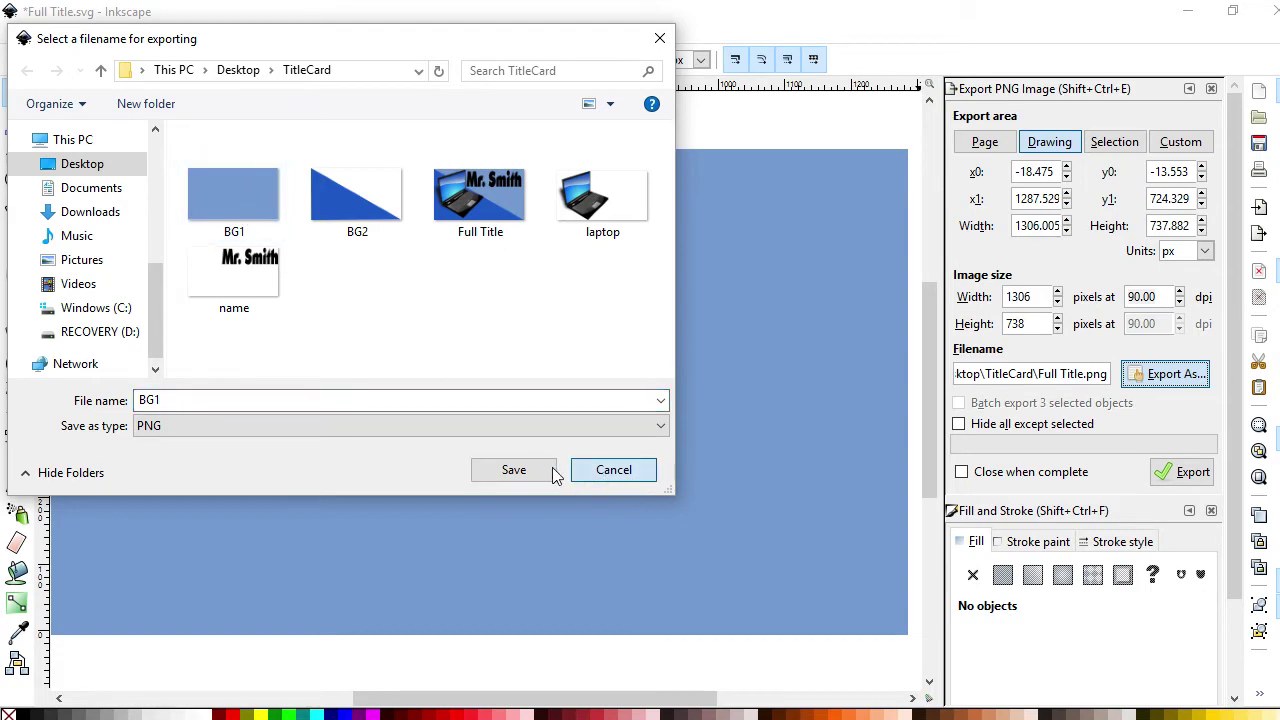
{"action": "left_click", "coordinate": [632, 477]}
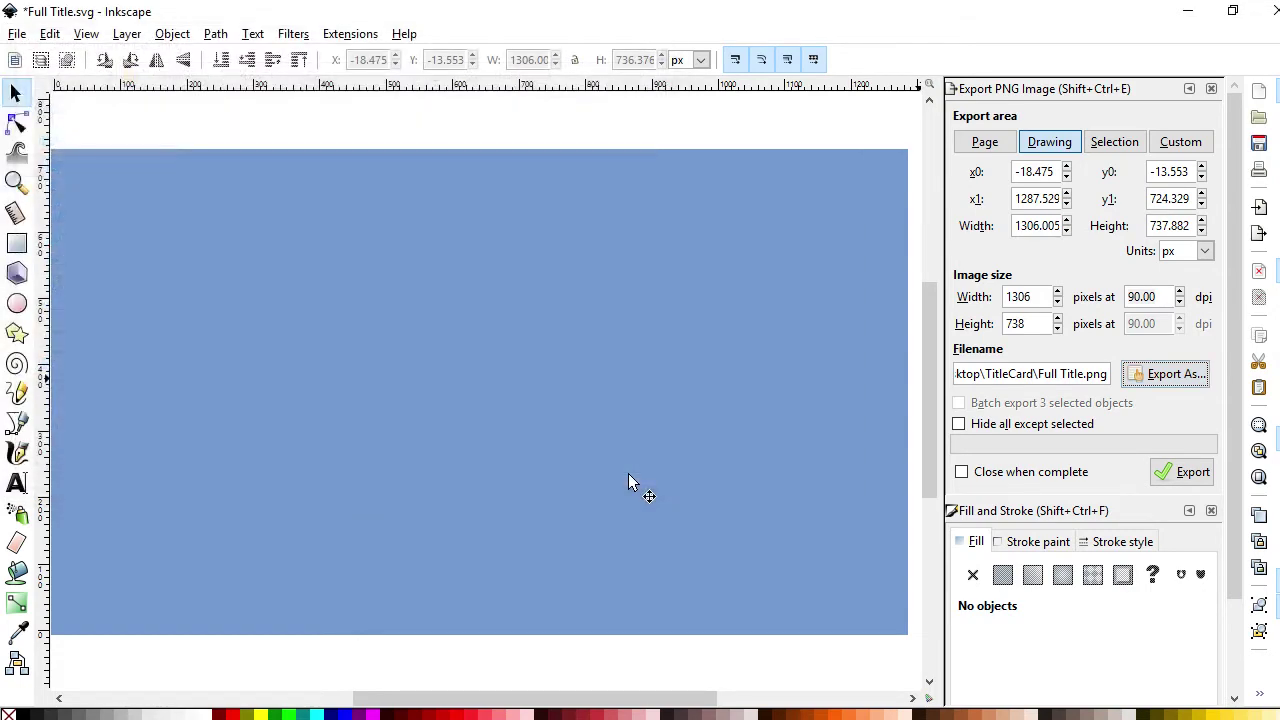
{"action": "left_click", "coordinate": [1181, 484]}
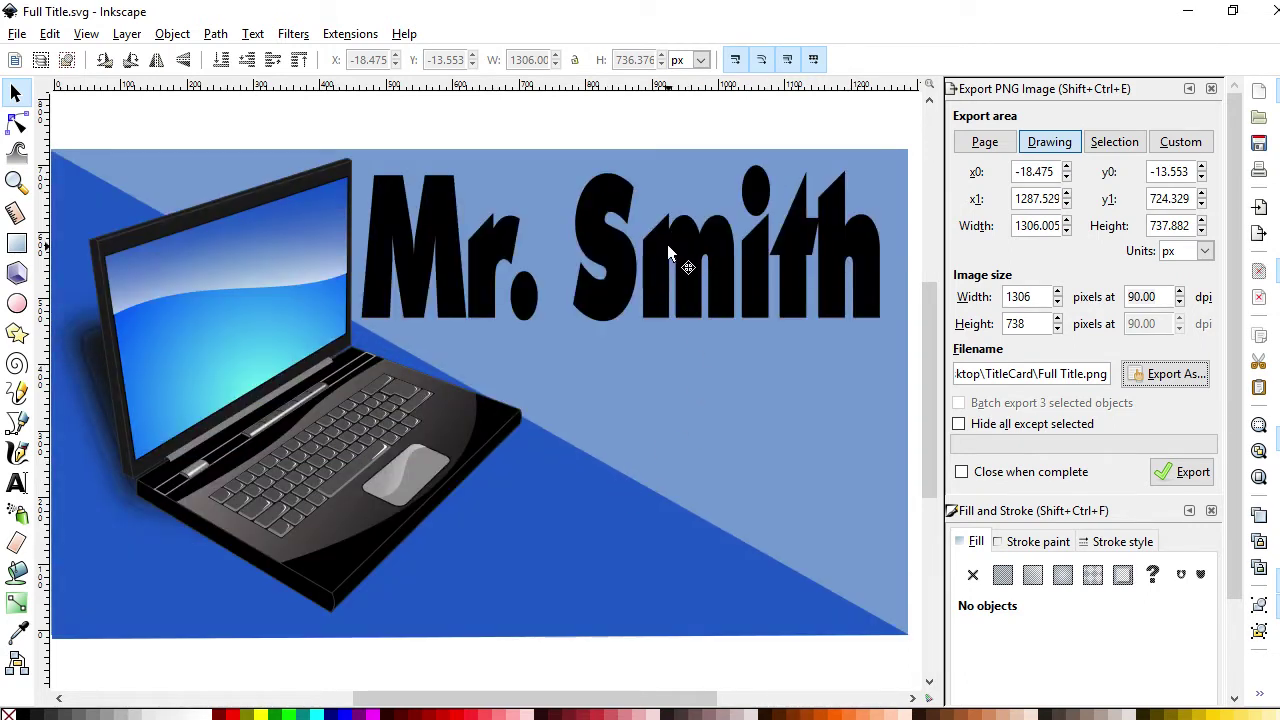
Delete the Mr. Smith text, laptop and light-blue rectangle to isolate the dark-blue triangle
{"action": "left_click", "coordinate": [667, 244]}
{"action": "key", "text": "Delete"}
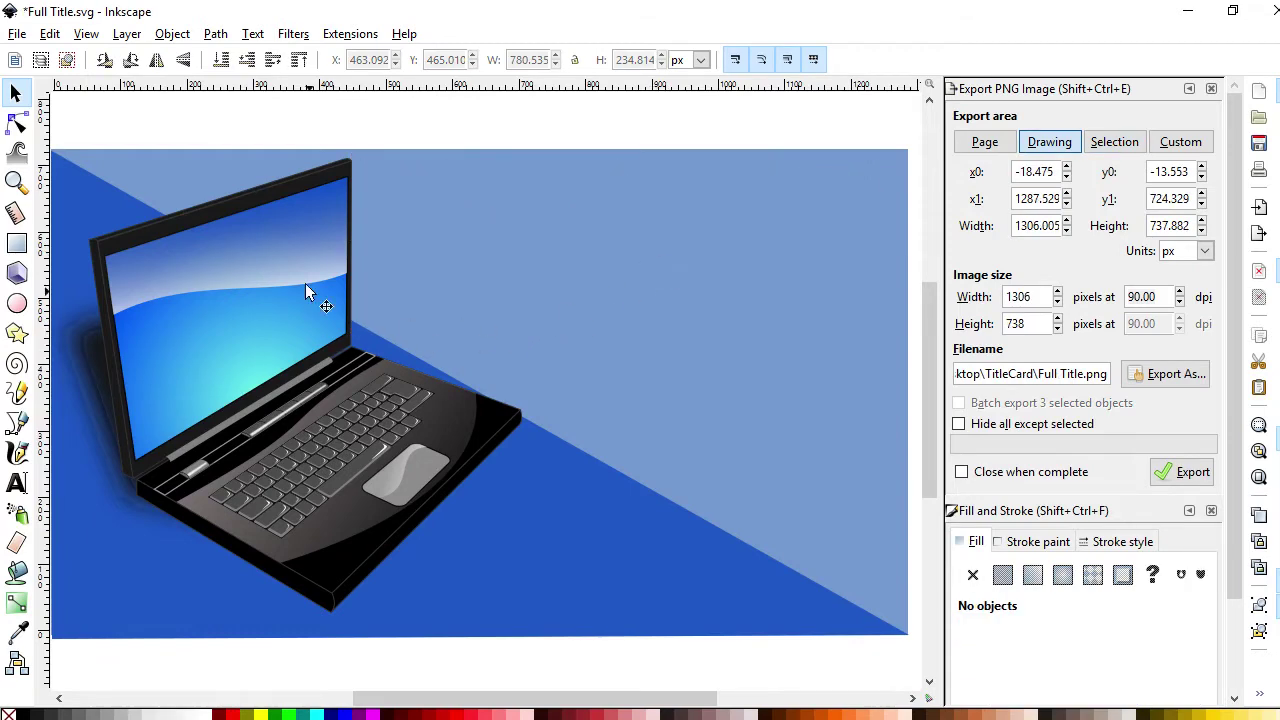
{"action": "left_click", "coordinate": [270, 260]}
{"action": "key", "text": "Delete"}
{"action": "left_click", "coordinate": [474, 260]}
{"action": "key", "text": "Delete"}
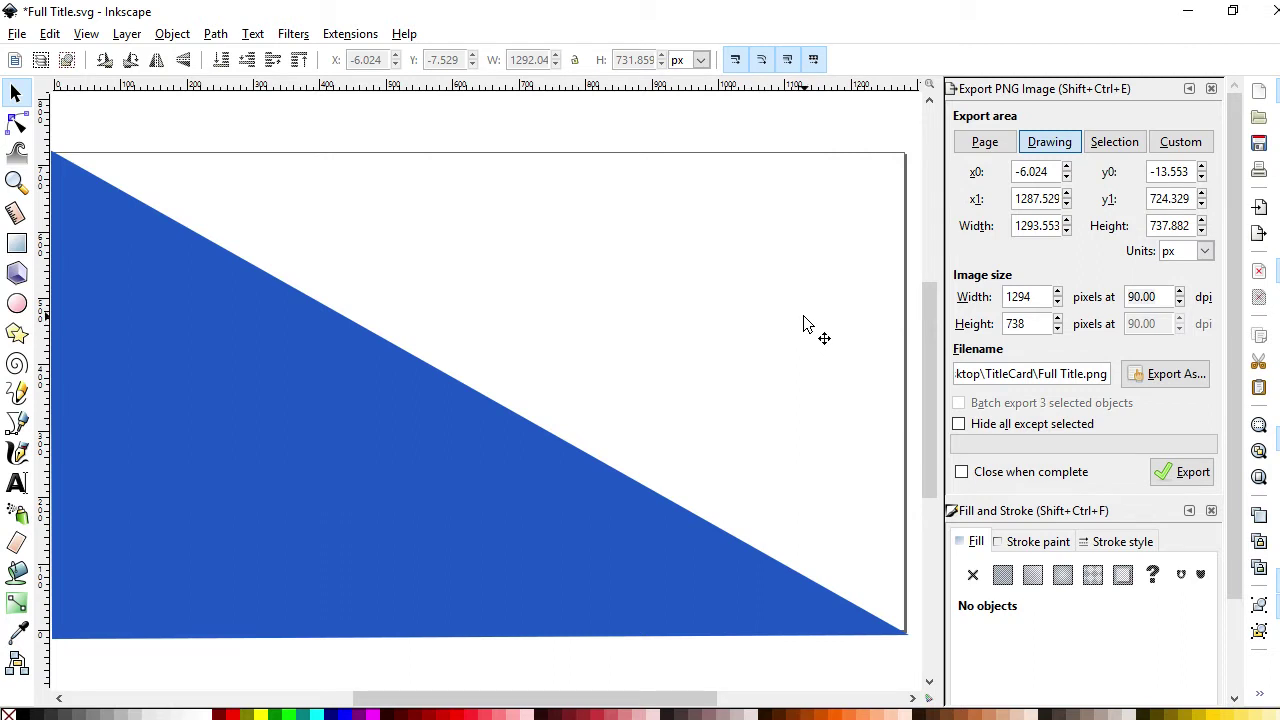
Undo to restore the full title card, set the export area to the page, then switch to OpenShot
{"action": "key", "text": "ctrl+z"}
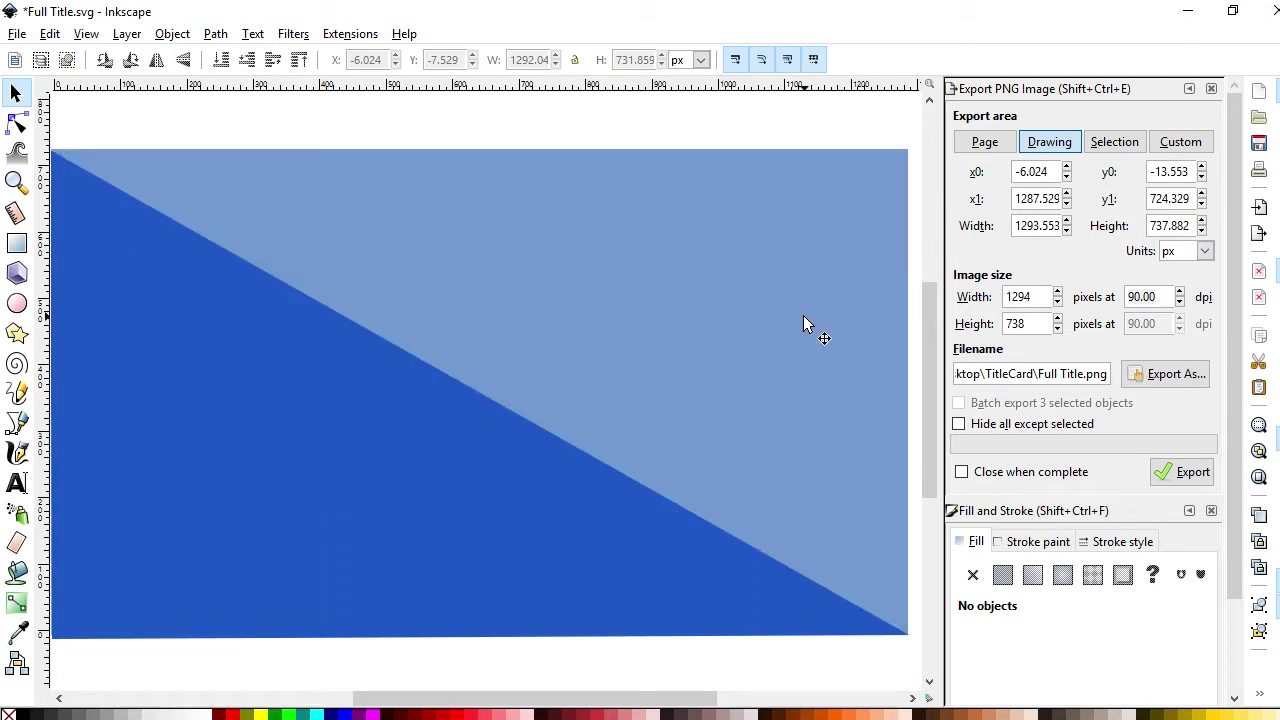
{"action": "key", "text": "ctrl+z"}
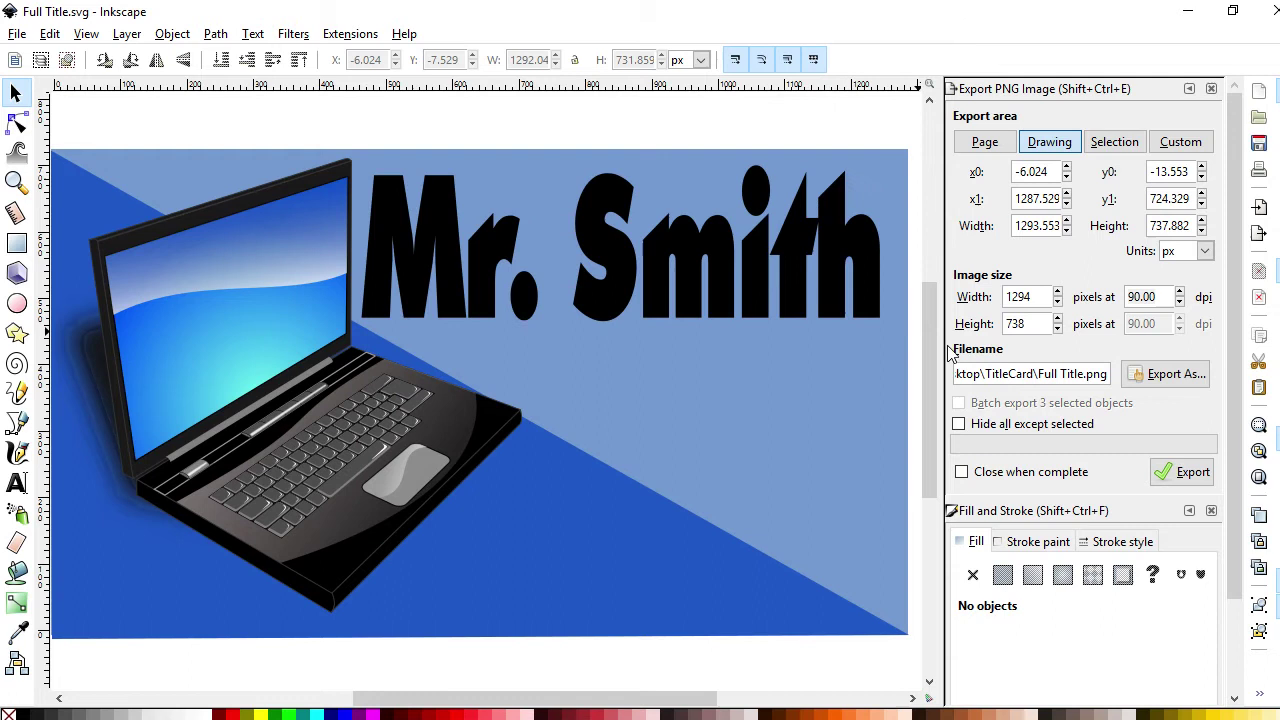
{"action": "left_click", "coordinate": [983, 145]}
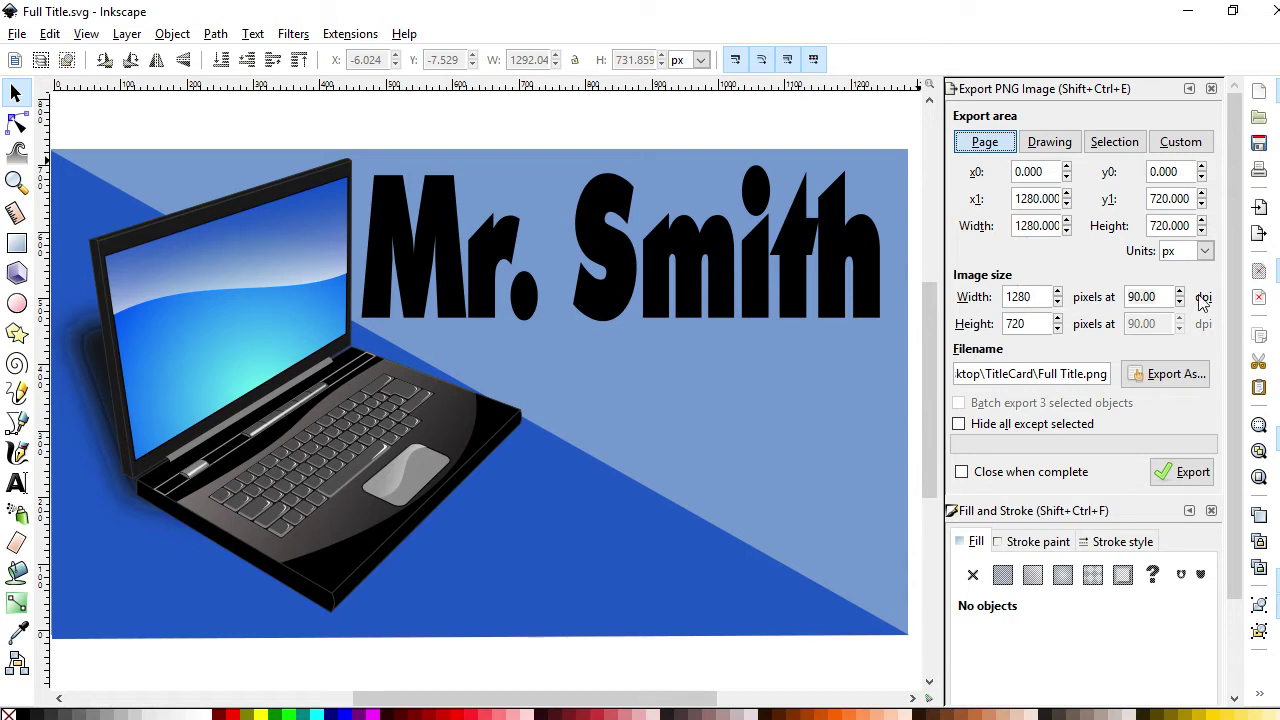
{"action": "key", "text": "alt+Tab"}
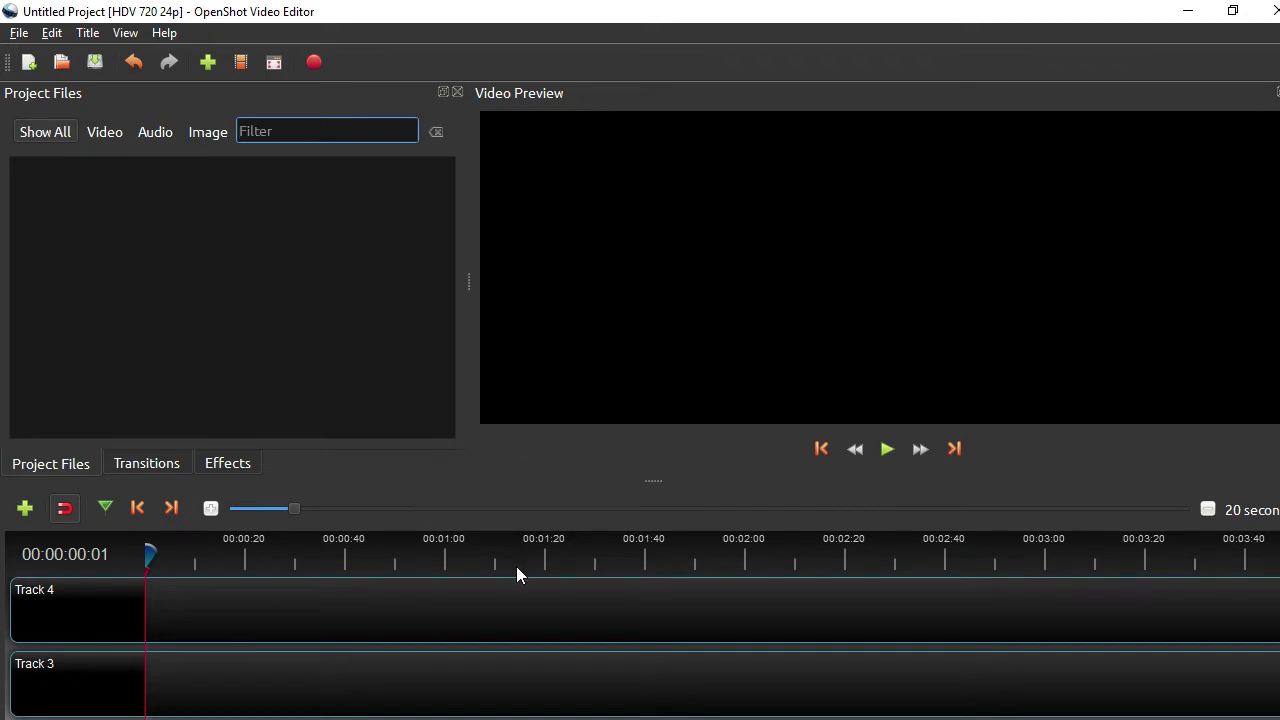
{"action": "scroll", "coordinate": [576, 619], "scroll_direction": "down", "scroll_amount": 2}
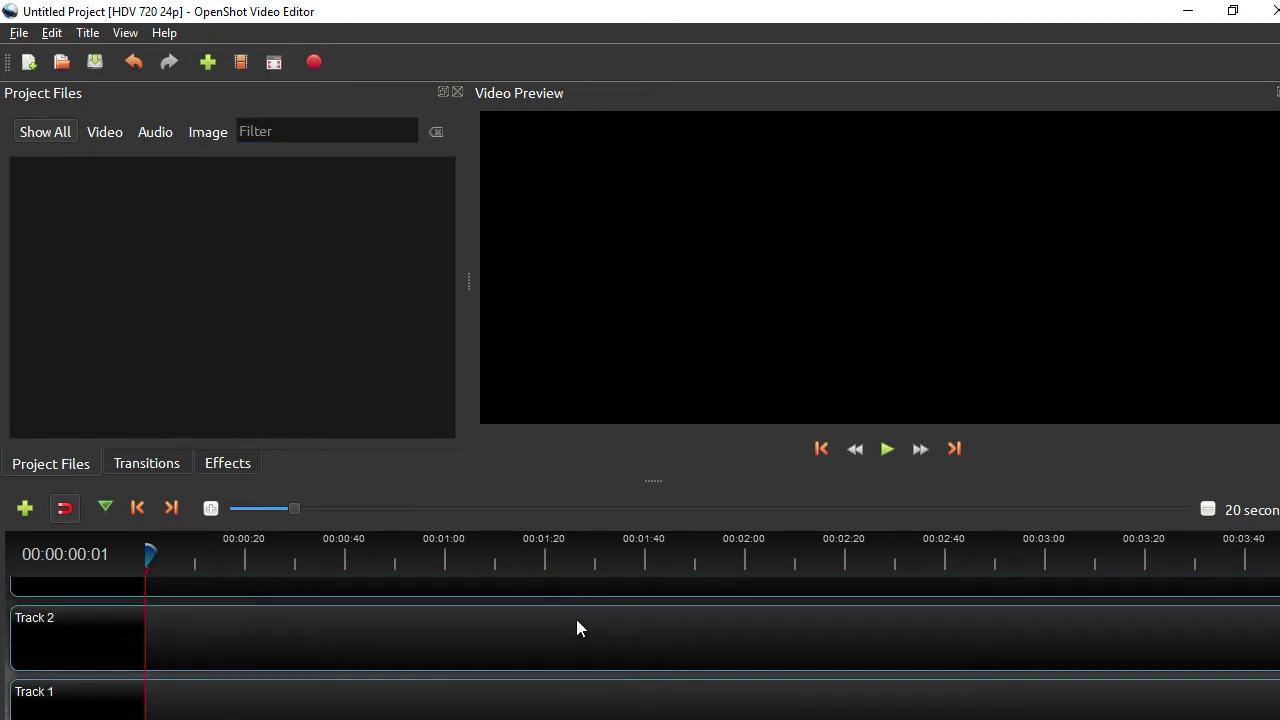
{"action": "scroll", "coordinate": [574, 619], "scroll_direction": "up", "scroll_amount": 2}
{"action": "scroll", "coordinate": [573, 615], "scroll_direction": "down", "scroll_amount": 2}
{"action": "scroll", "coordinate": [574, 616], "scroll_direction": "up", "scroll_amount": 2}
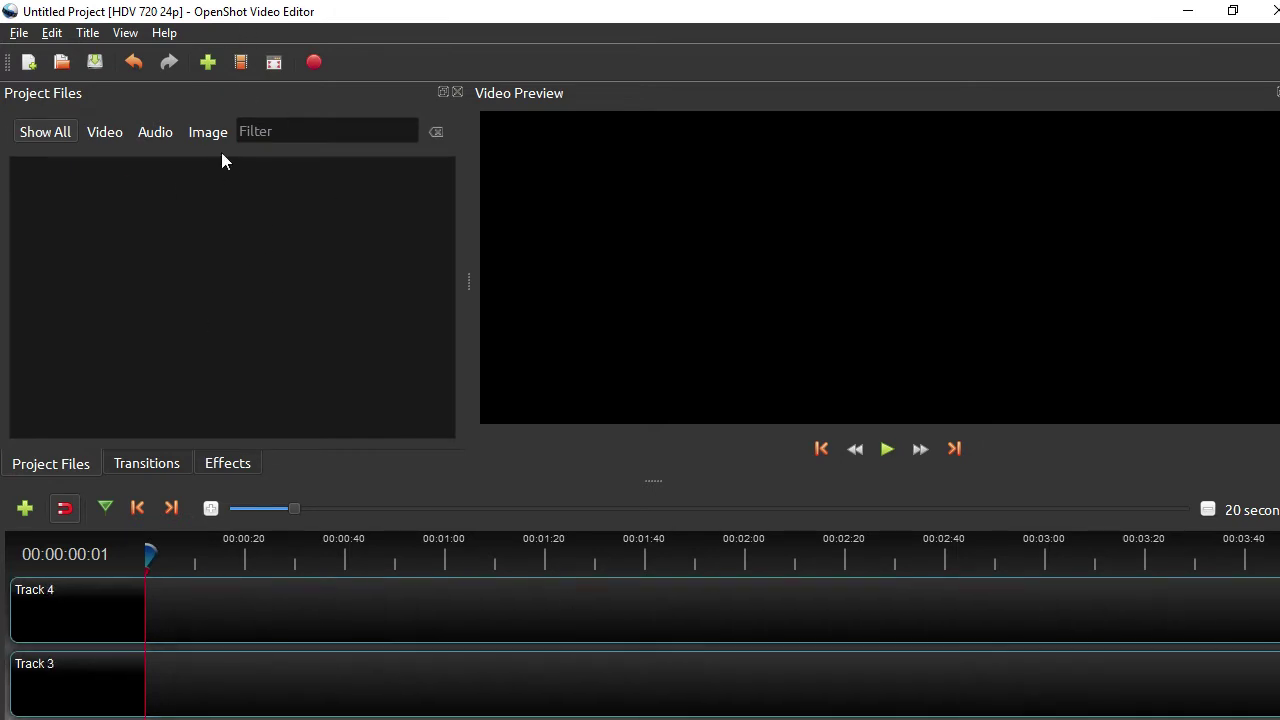
Import BG1.png, BG2.png, laptop.png and name.png from Desktop > TitleCard as single images
{"action": "left_click", "coordinate": [209, 63]}
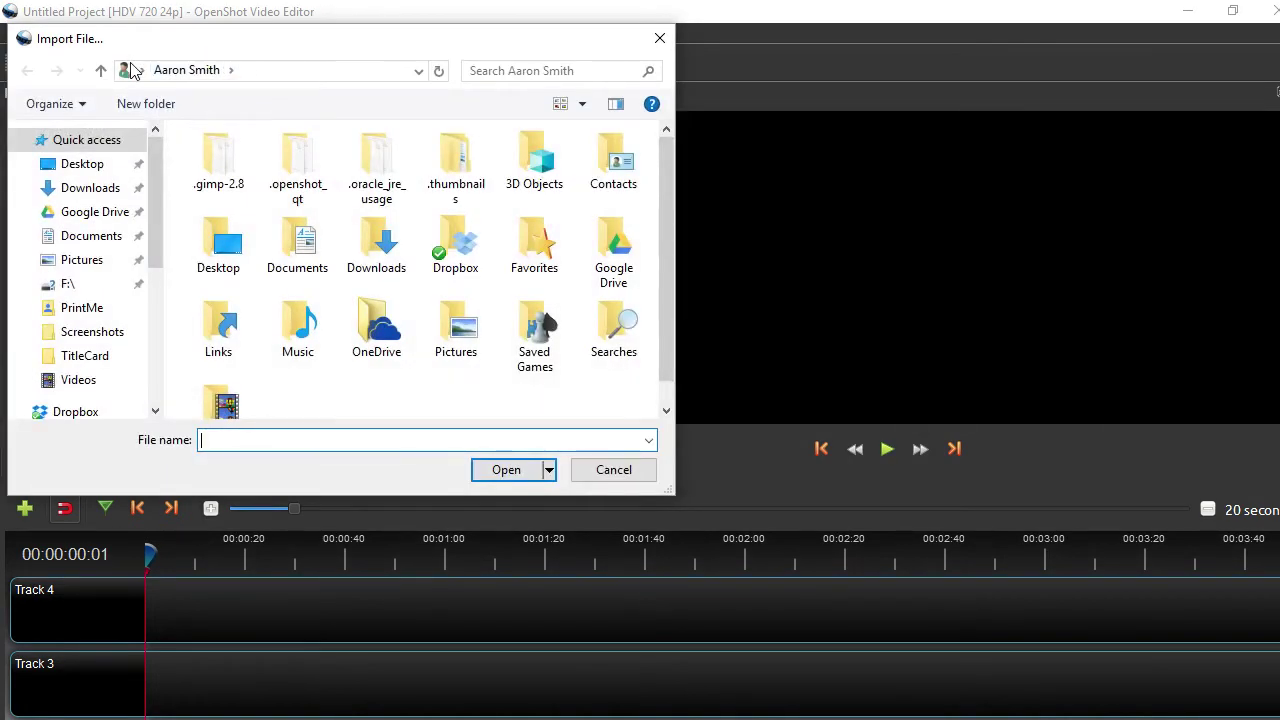
{"action": "left_click", "coordinate": [84, 164]}
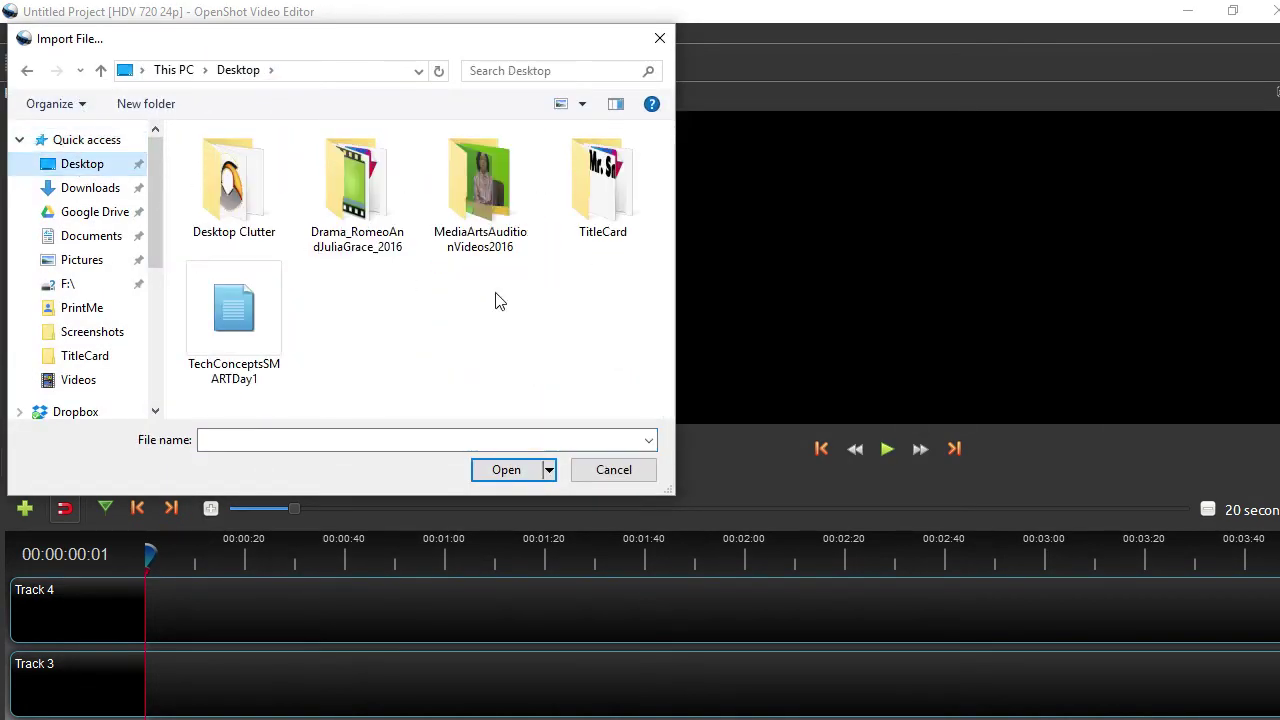
{"action": "double_click", "coordinate": [600, 200]}
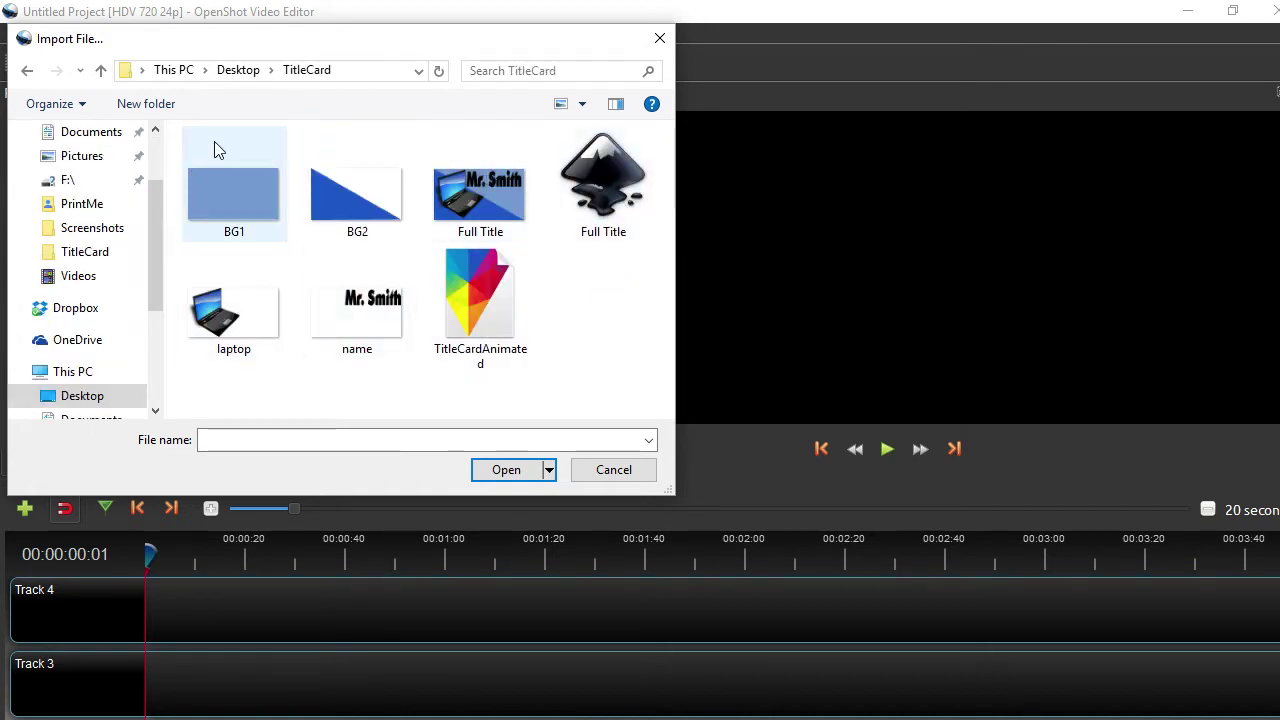
{"action": "left_click_drag", "start_coordinate": [365, 410], "coordinate": [198, 160]}
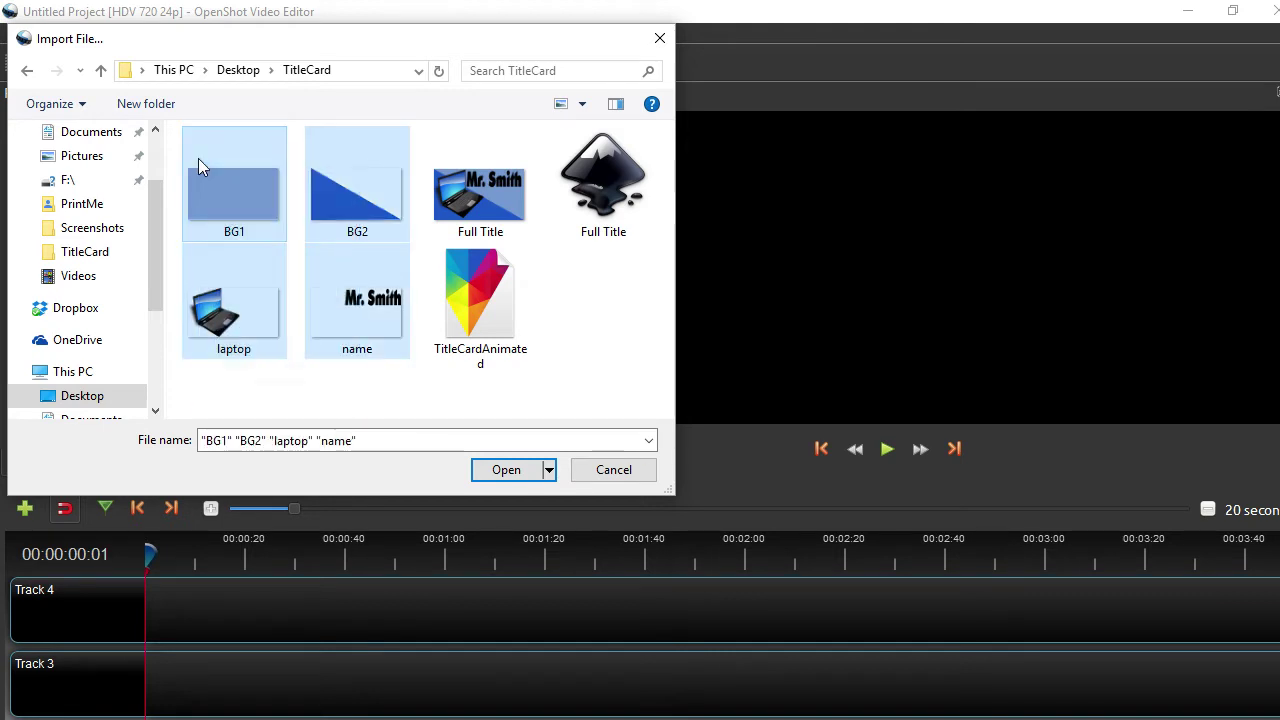
{"action": "left_click", "coordinate": [506, 469]}
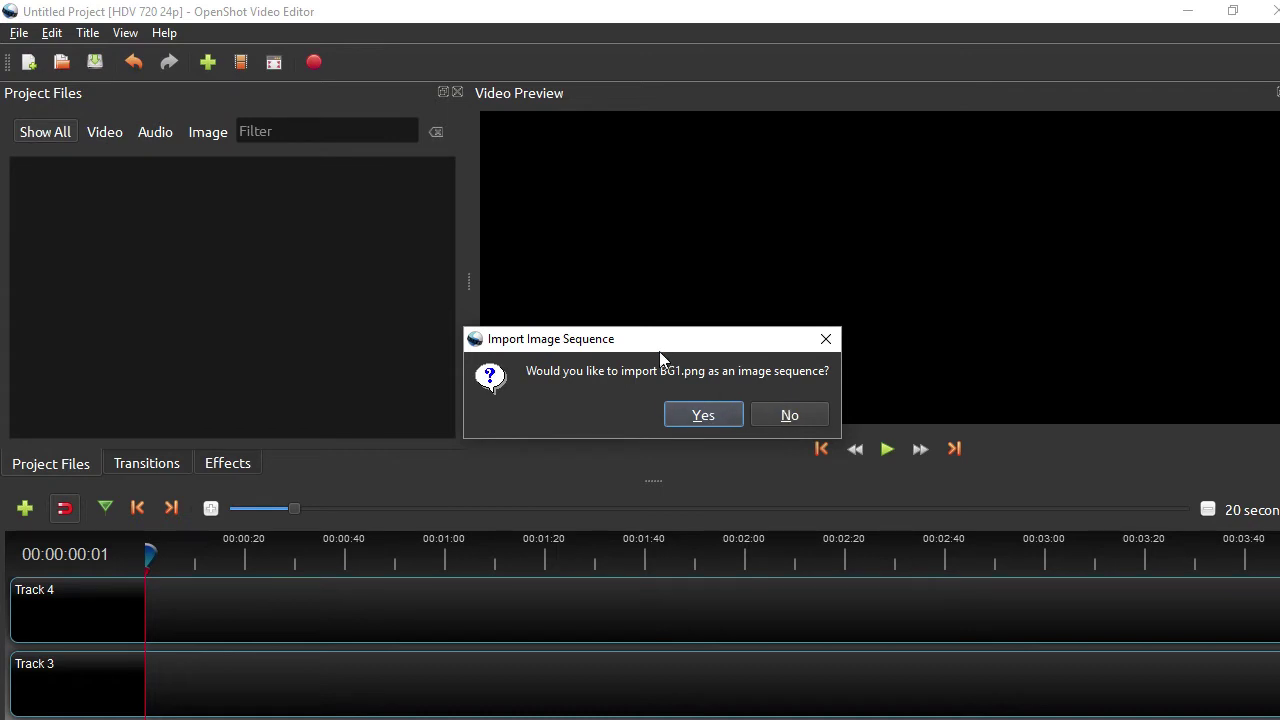
{"action": "left_click", "coordinate": [785, 414]}
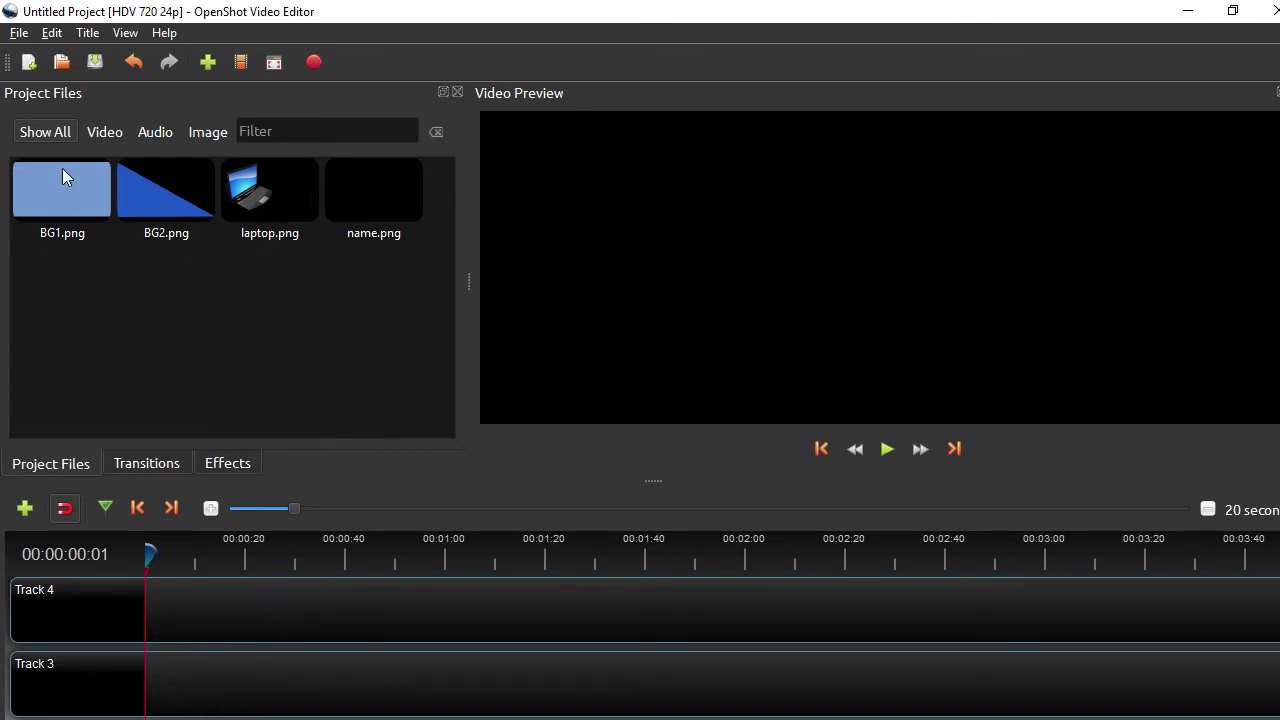
Place name.png on Track 4, removing a BG1 clip dropped onto Track 3
{"action": "left_click_drag", "start_coordinate": [372, 205], "coordinate": [138, 606]}
{"action": "left_click_drag", "start_coordinate": [66, 190], "coordinate": [146, 685]}
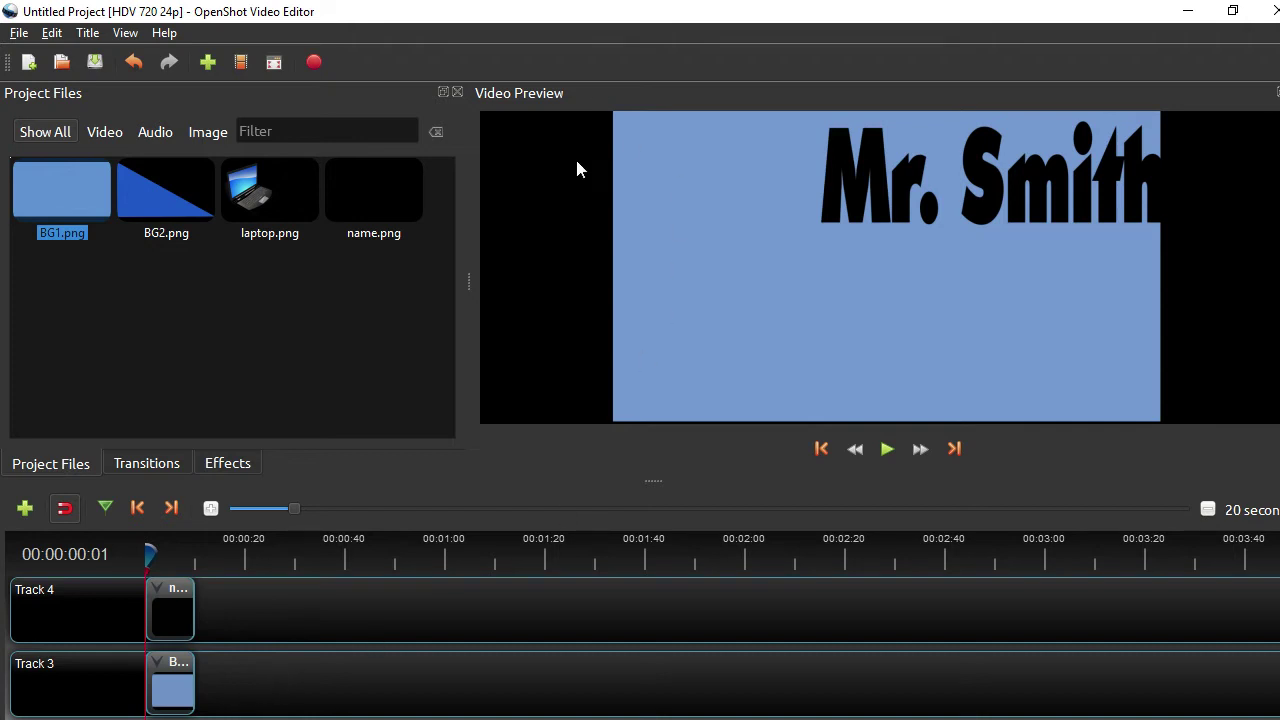
{"action": "left_click", "coordinate": [185, 692]}
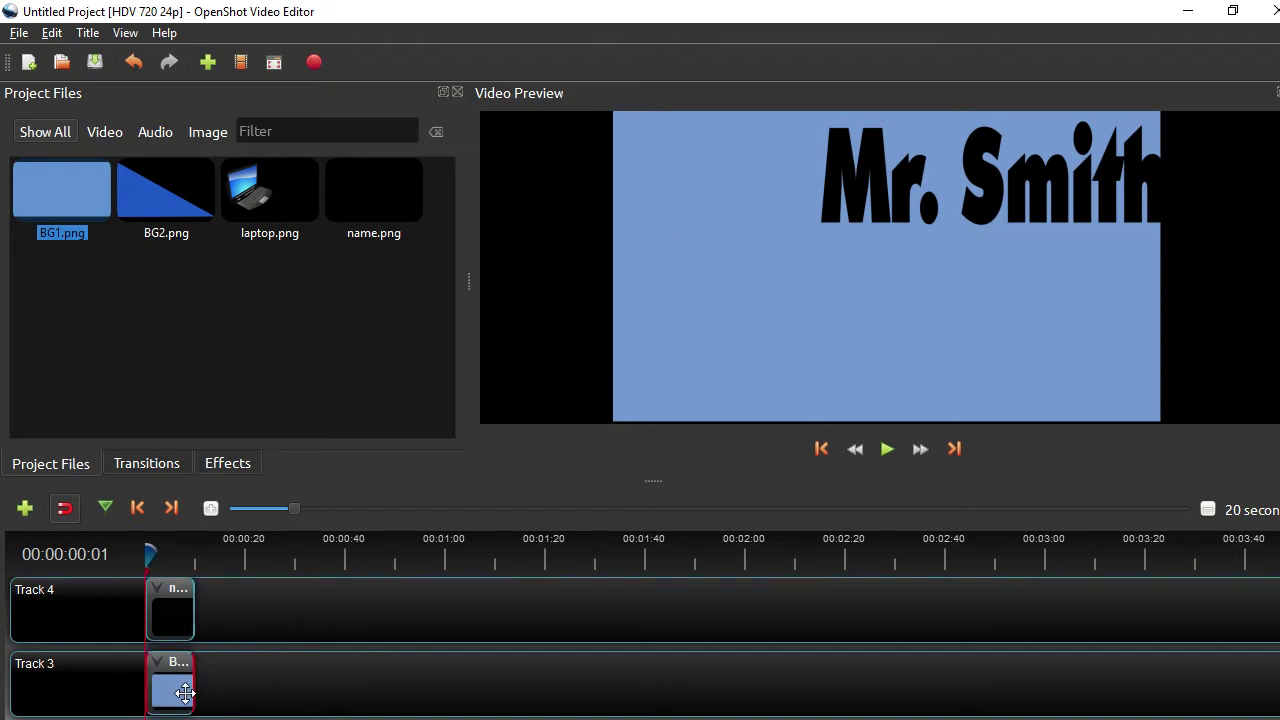
{"action": "key", "text": "Delete"}
Place laptop.png on Track 3, BG2.png on Track 2 and BG1.png on Track 1 at the start
{"action": "left_click", "coordinate": [366, 200]}
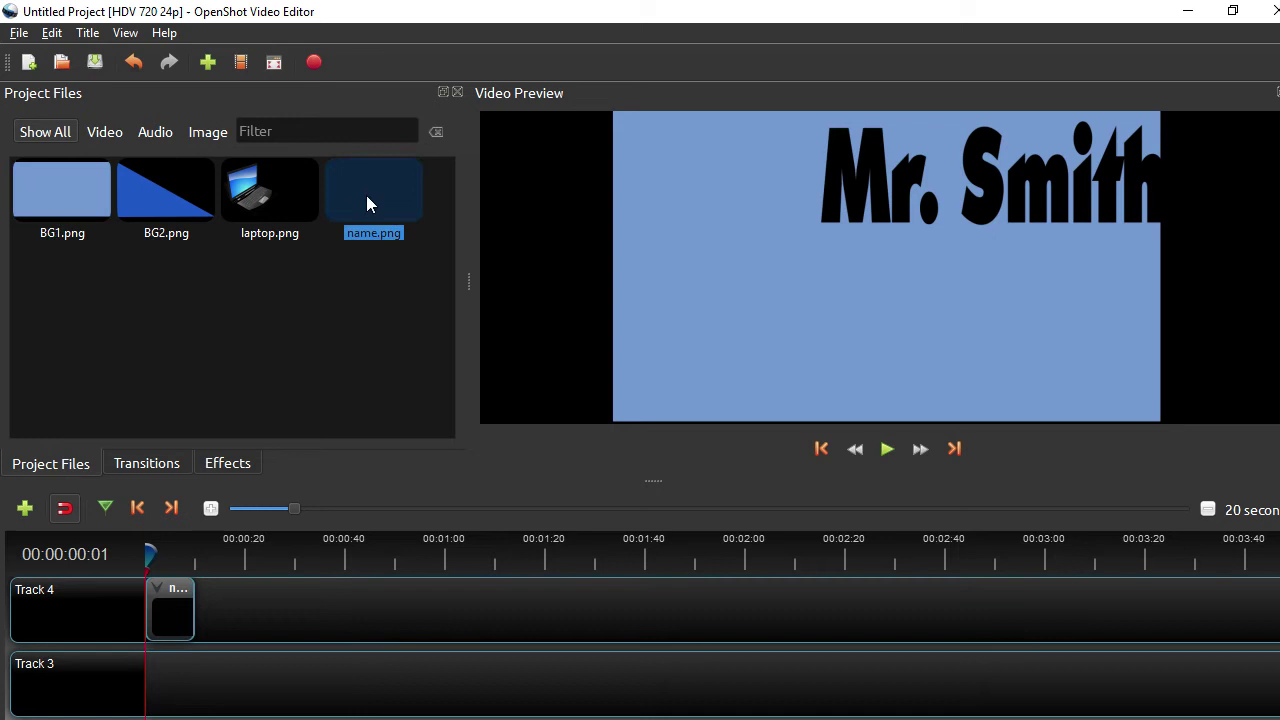
{"action": "left_click_drag", "start_coordinate": [254, 185], "coordinate": [140, 680]}
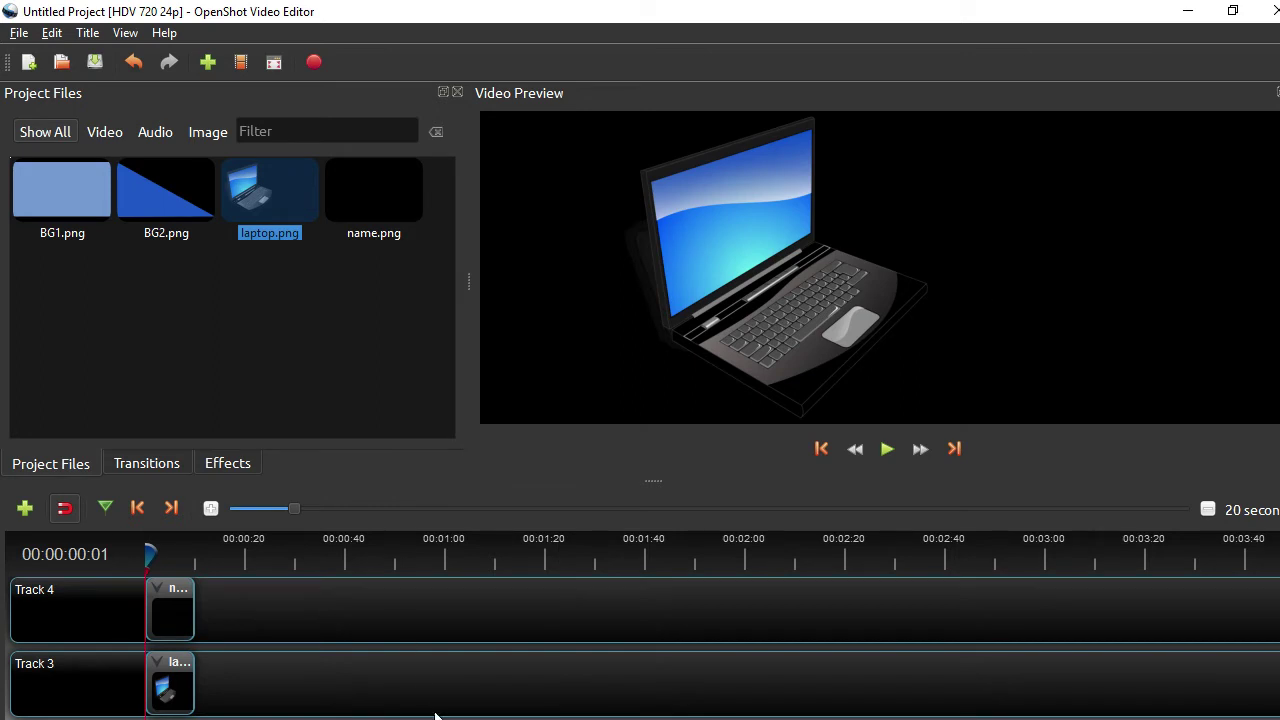
{"action": "scroll", "coordinate": [250, 683], "scroll_direction": "down", "scroll_amount": 1}
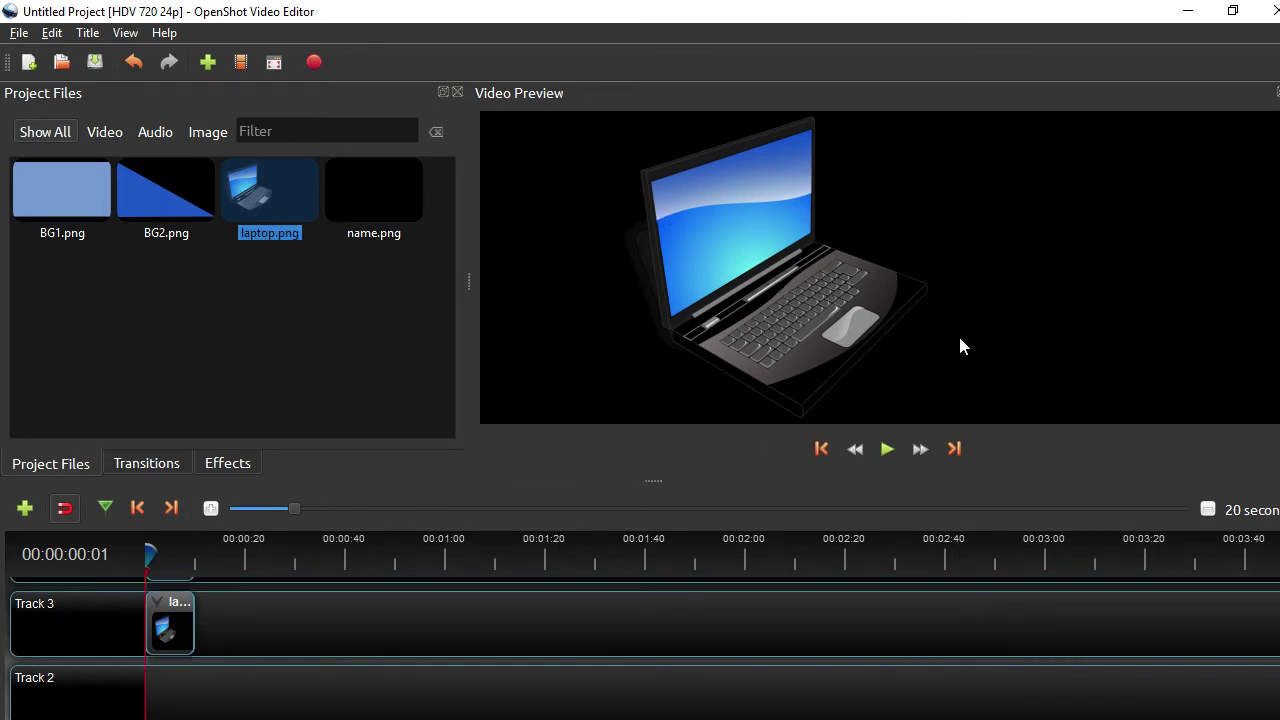
{"action": "scroll", "coordinate": [350, 612], "scroll_direction": "down", "scroll_amount": 1}
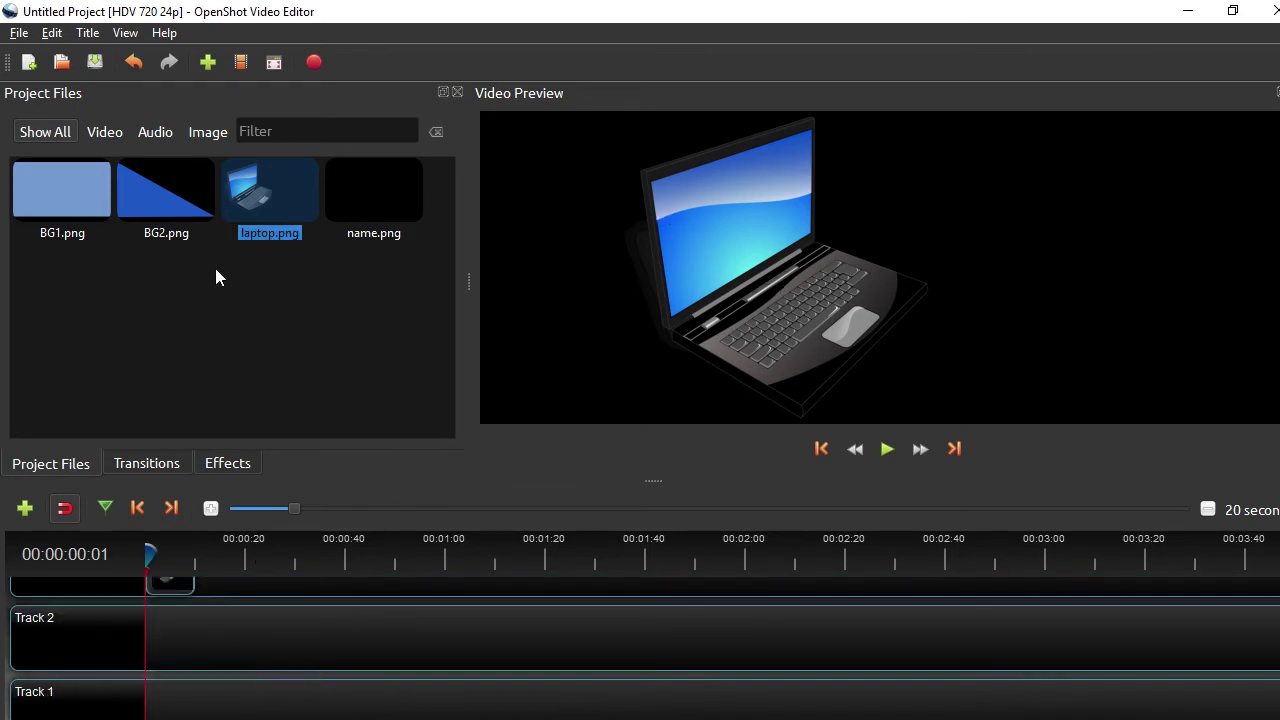
{"action": "left_click_drag", "start_coordinate": [166, 195], "coordinate": [158, 650]}
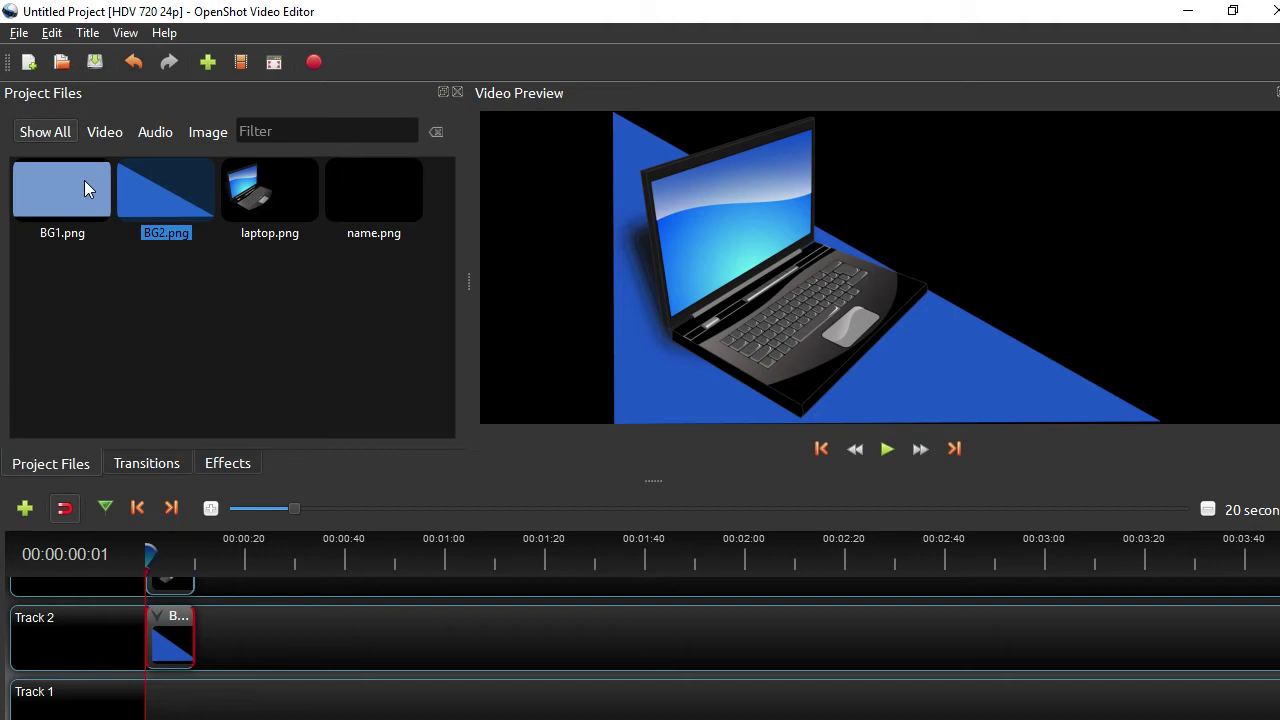
{"action": "left_click_drag", "start_coordinate": [63, 187], "coordinate": [130, 716]}
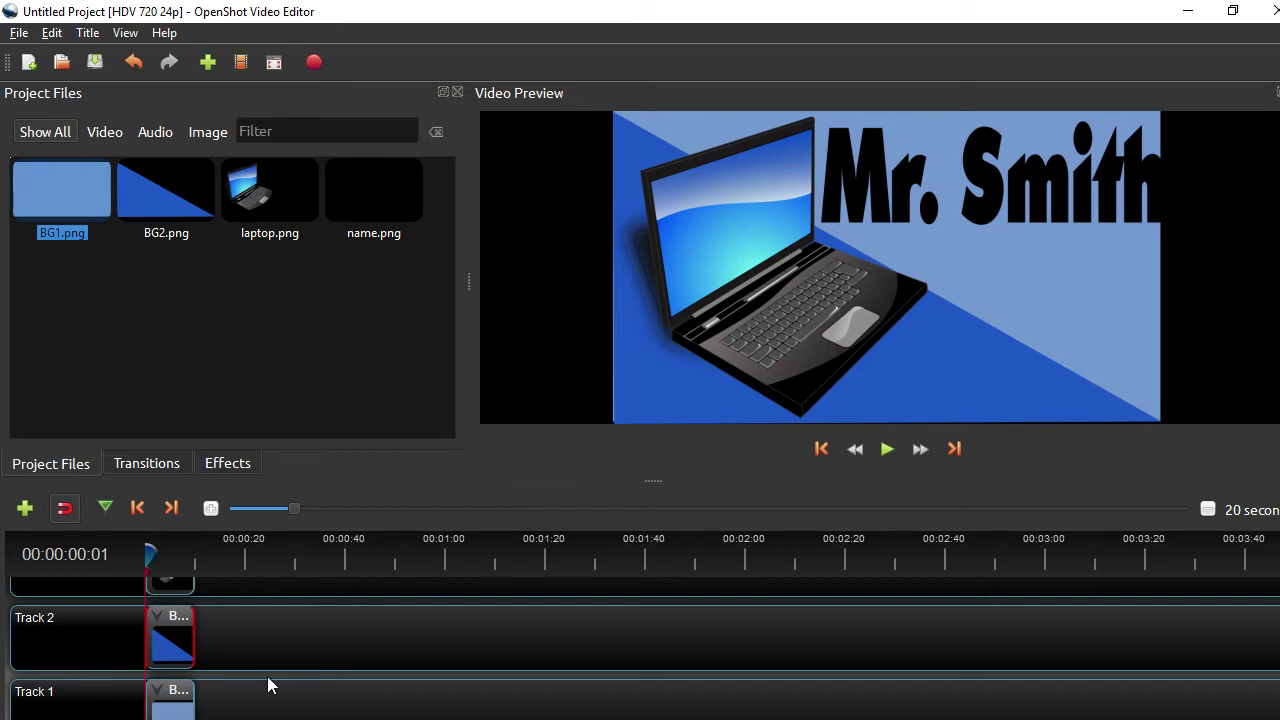
{"action": "scroll", "coordinate": [268, 685], "scroll_direction": "up", "scroll_amount": 3}
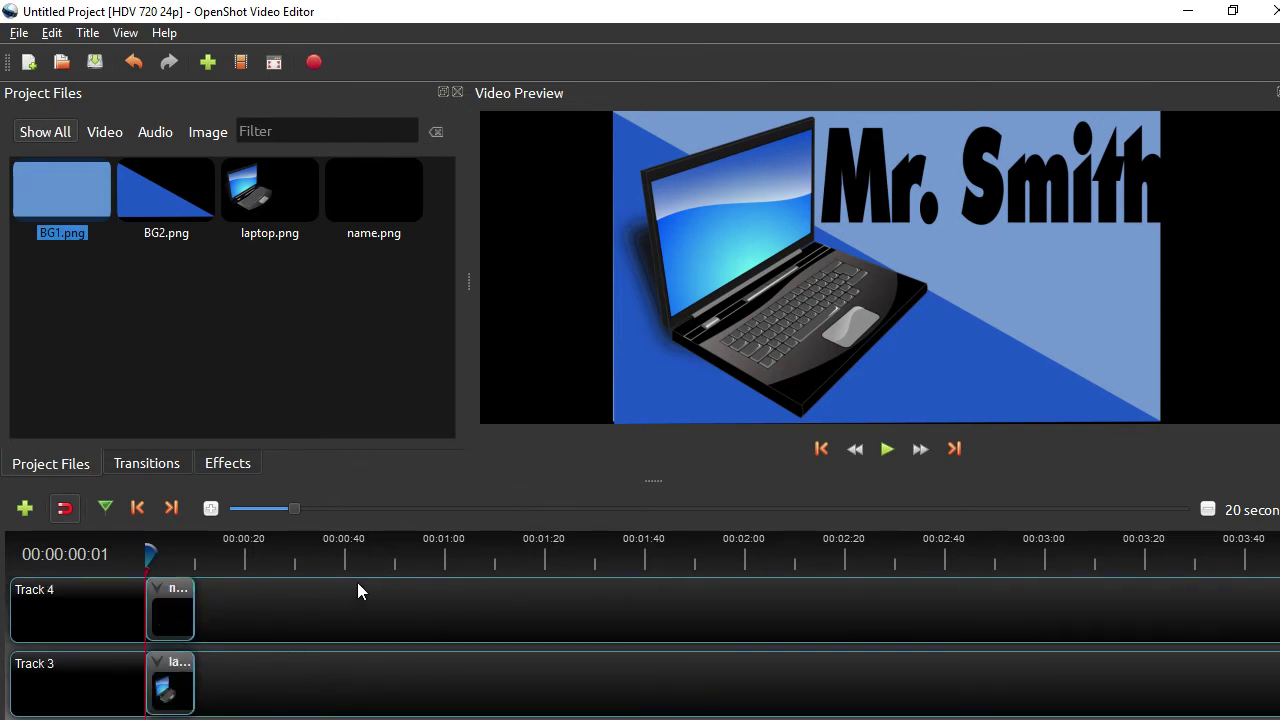
Add the Board 4 transition to the start of the Track 1 background clip and shorten it
{"action": "left_click", "coordinate": [145, 462]}
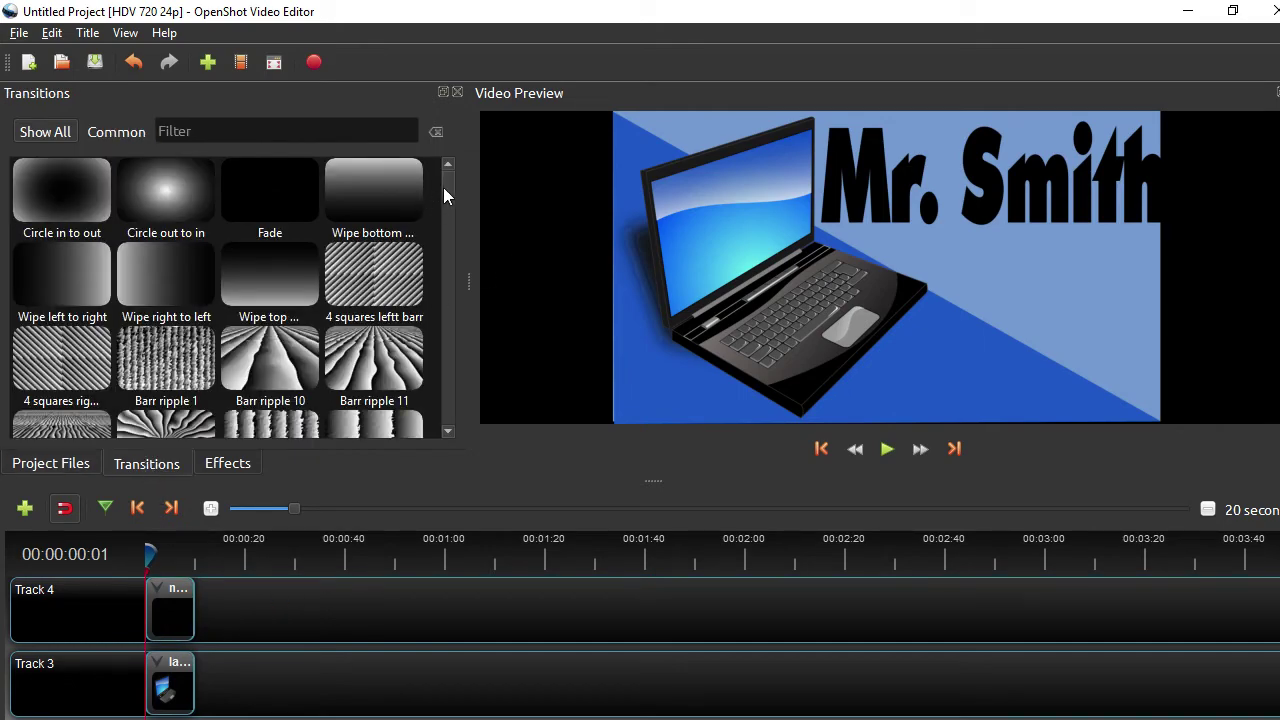
{"action": "mouse_move", "coordinate": [444, 188]}
{"action": "left_mouse_down"}
{"action": "mouse_move", "coordinate": [445, 240]}
{"action": "mouse_move", "coordinate": [449, 210]}
{"action": "left_mouse_up"}
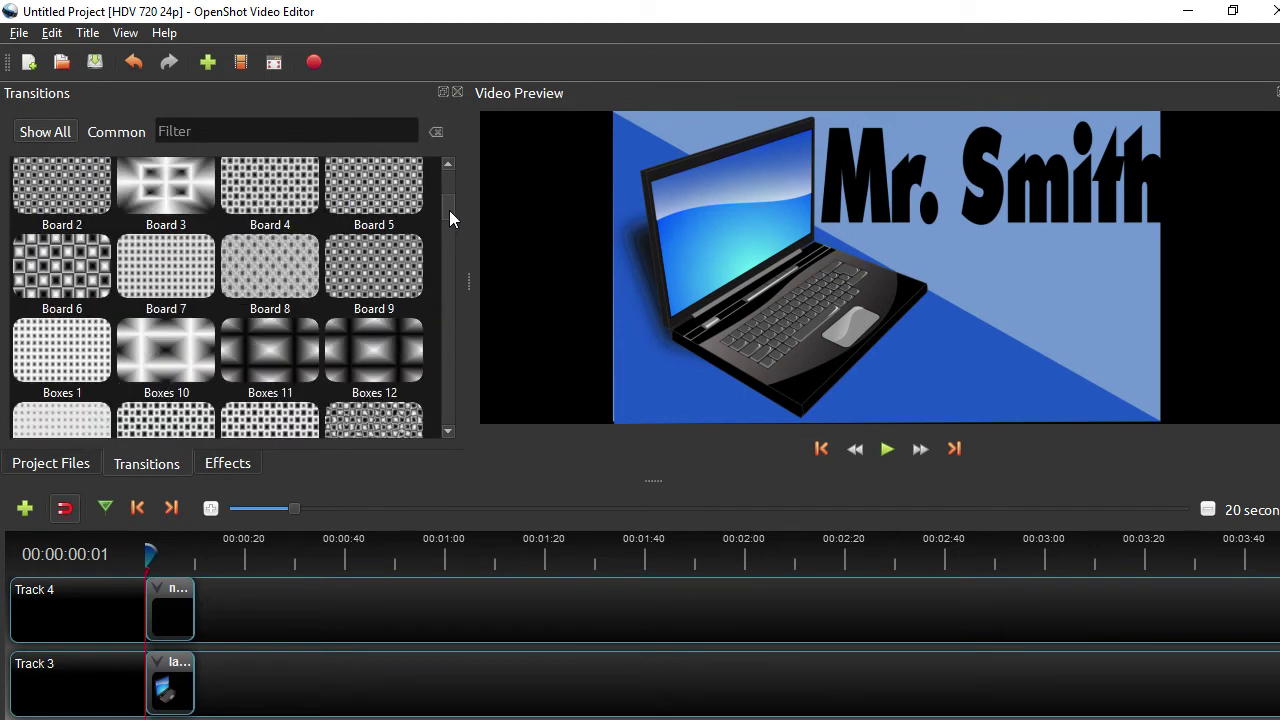
{"action": "left_click", "coordinate": [282, 203]}
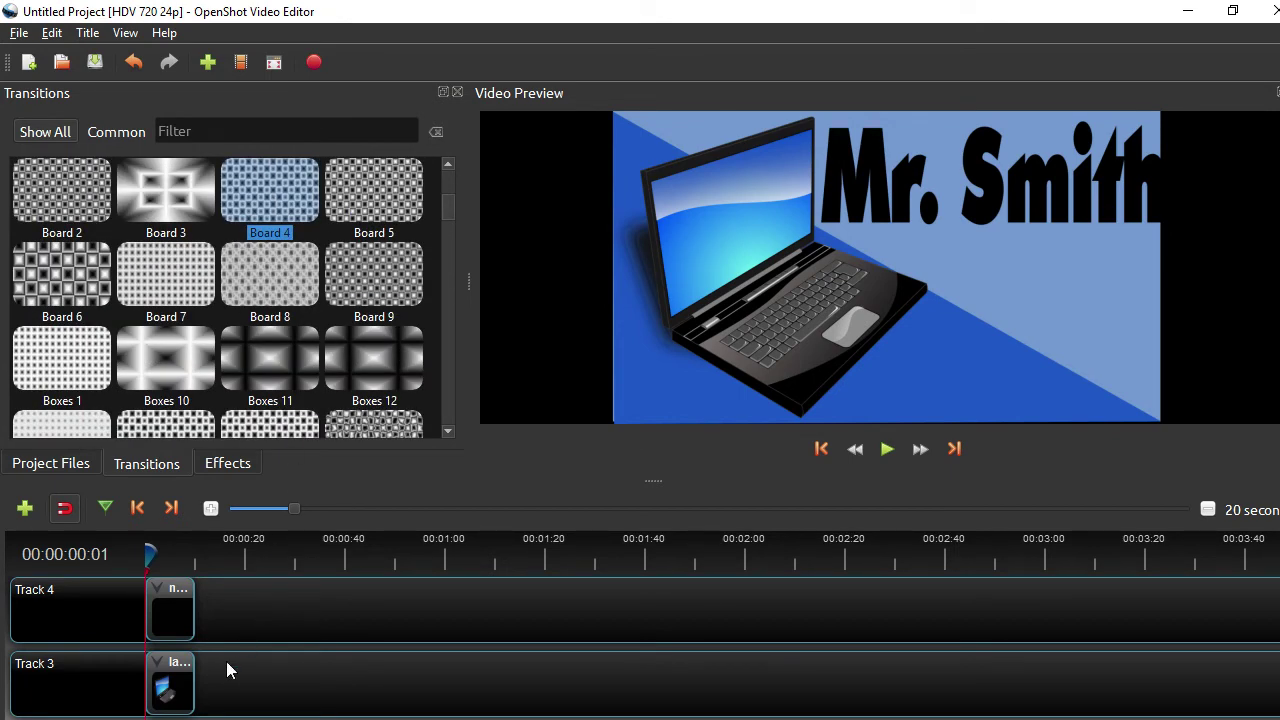
{"action": "scroll", "coordinate": [228, 670], "scroll_direction": "down", "scroll_amount": 3}
{"action": "scroll", "coordinate": [206, 675], "scroll_direction": "up", "scroll_amount": 1}
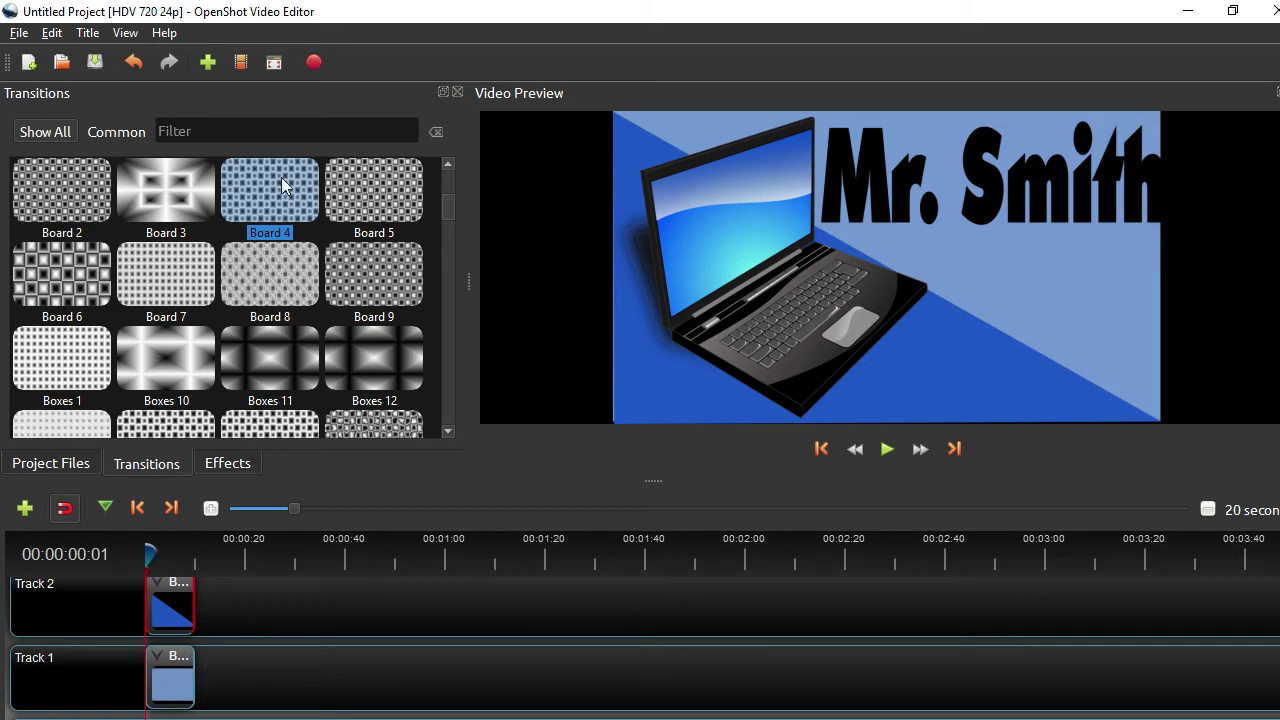
{"action": "left_click_drag", "start_coordinate": [281, 177], "coordinate": [140, 664]}
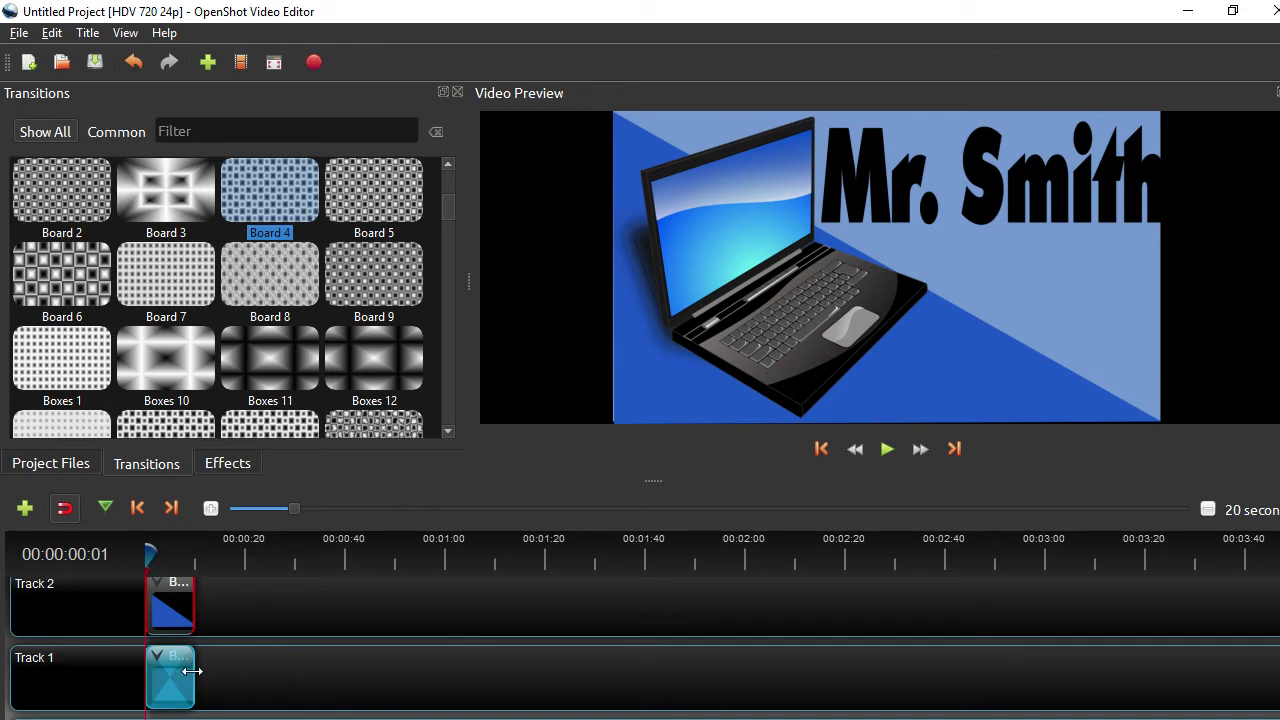
{"action": "left_click_drag", "start_coordinate": [194, 675], "coordinate": [150, 672]}
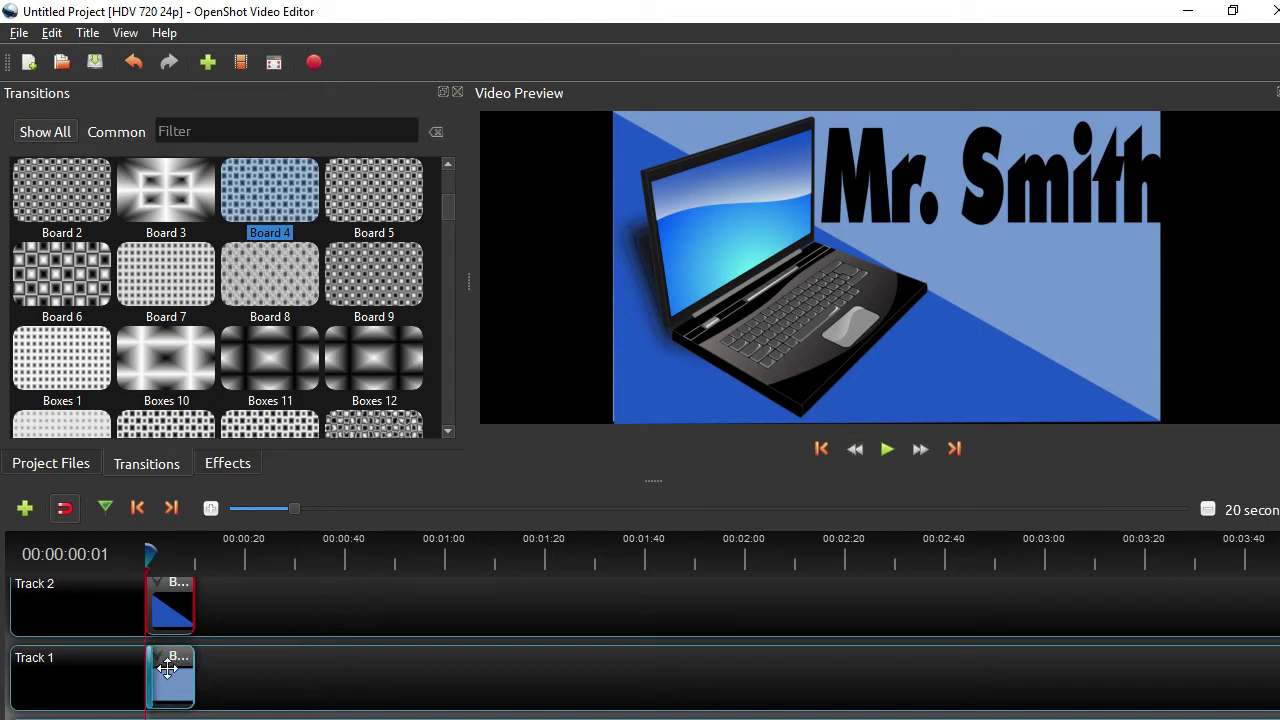
Preview the transition from the start of the video
{"action": "left_click", "coordinate": [823, 450]}
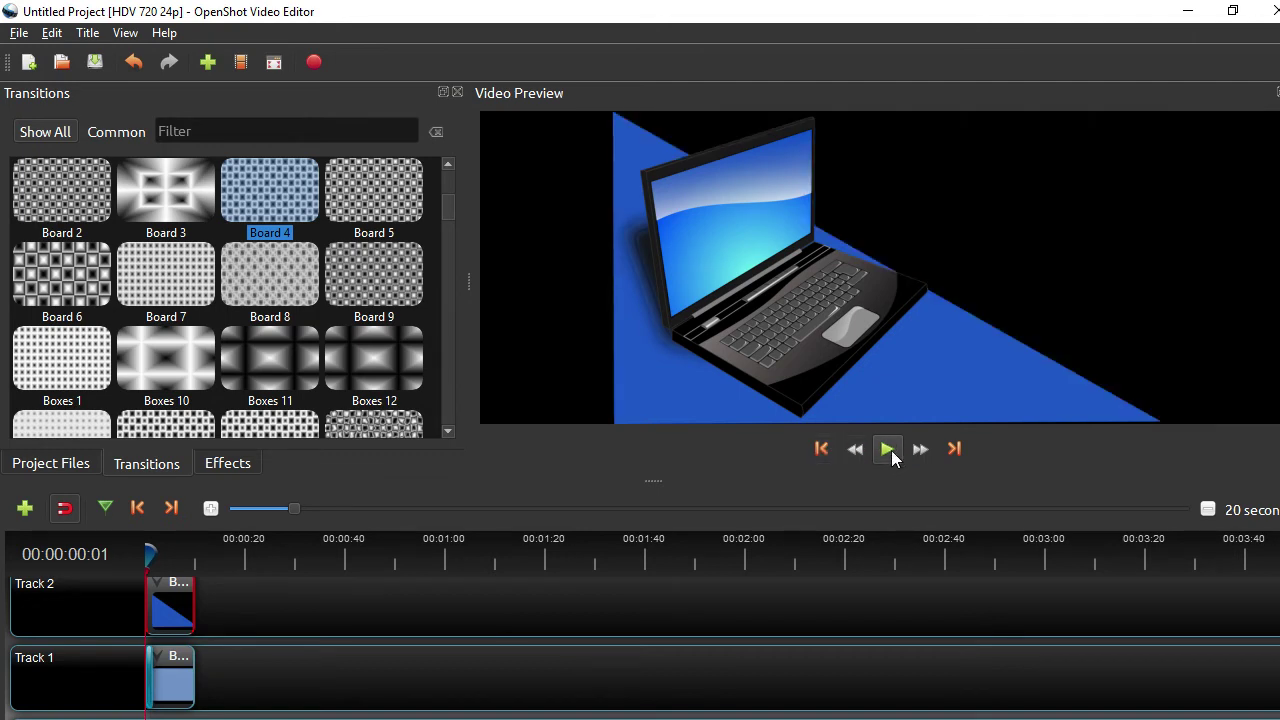
{"action": "left_click", "coordinate": [888, 452]}
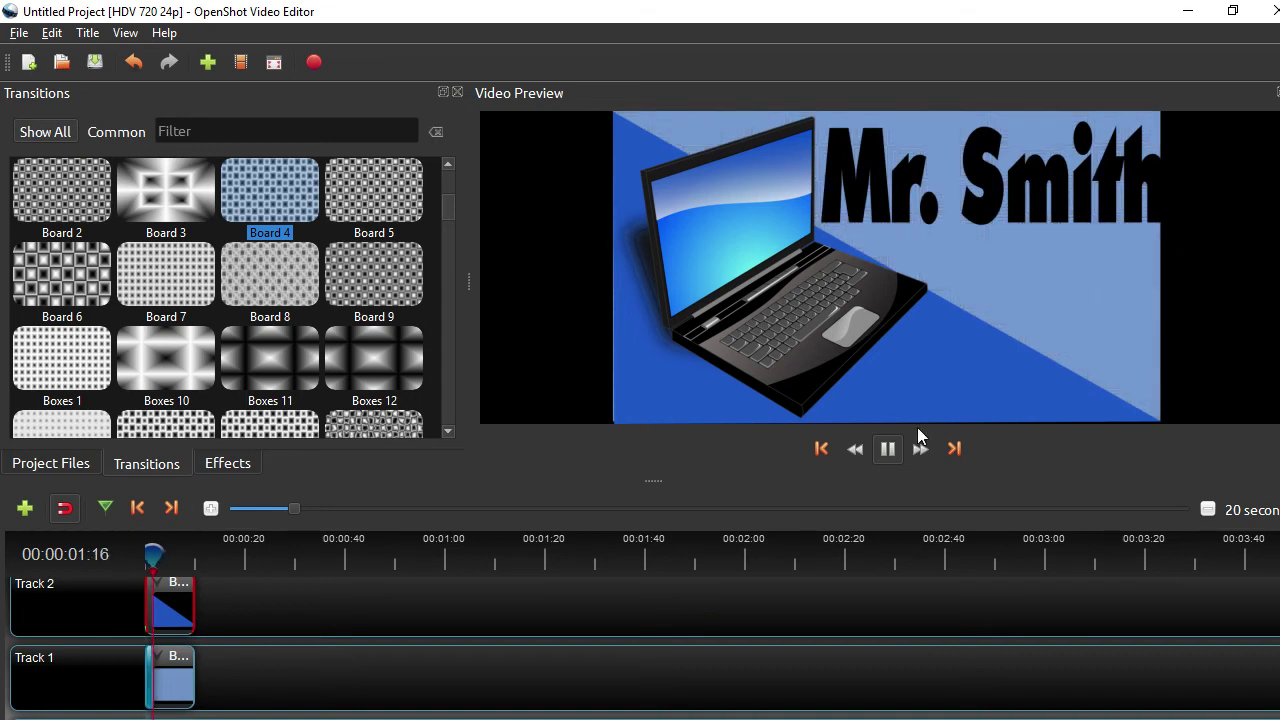
{"action": "left_click", "coordinate": [888, 450]}
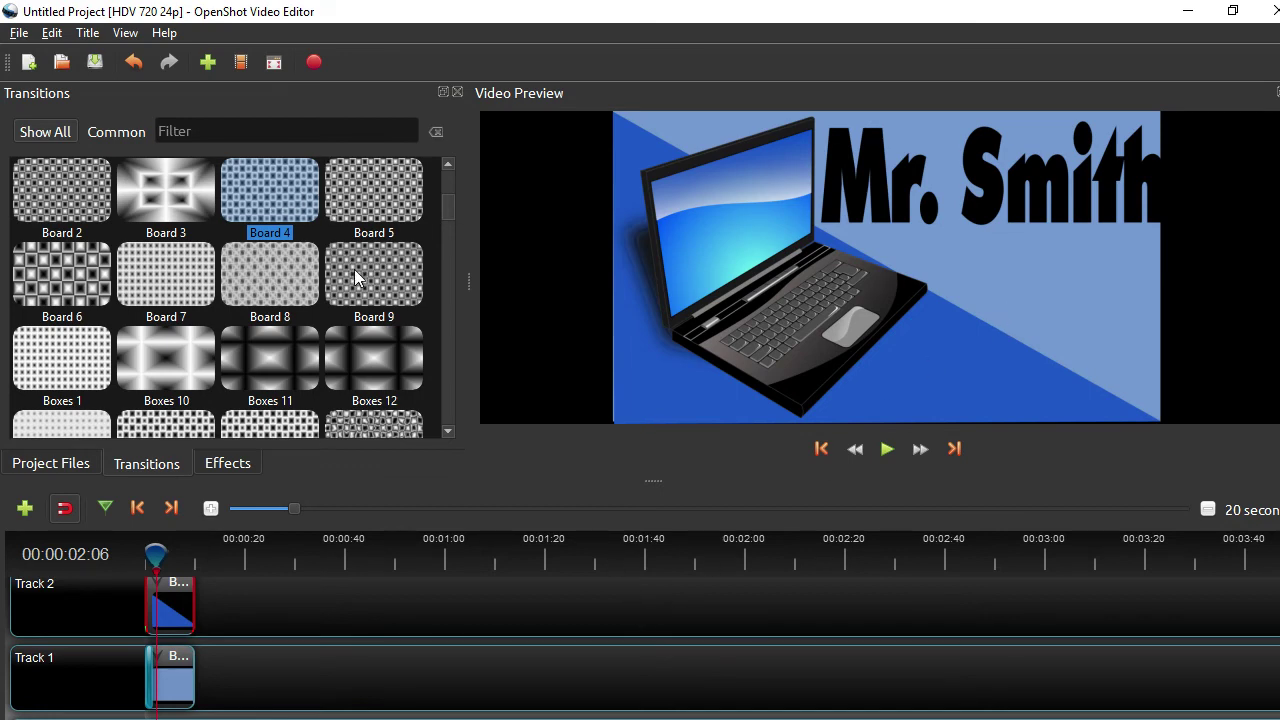
{"action": "scroll", "coordinate": [395, 599], "scroll_direction": "up", "scroll_amount": 2}
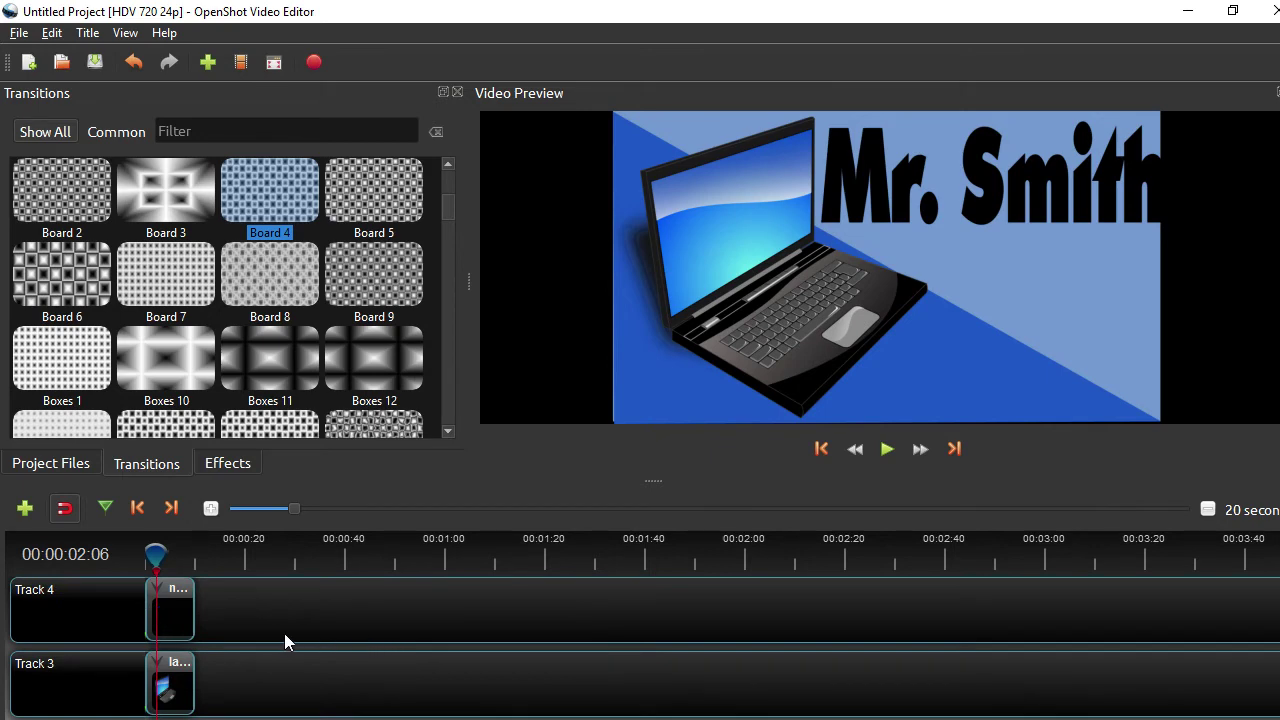
Animate the name clip on Track 4 to fly in from the left at its start
{"action": "left_click", "coordinate": [171, 611]}
{"action": "right_click", "coordinate": [161, 611]}
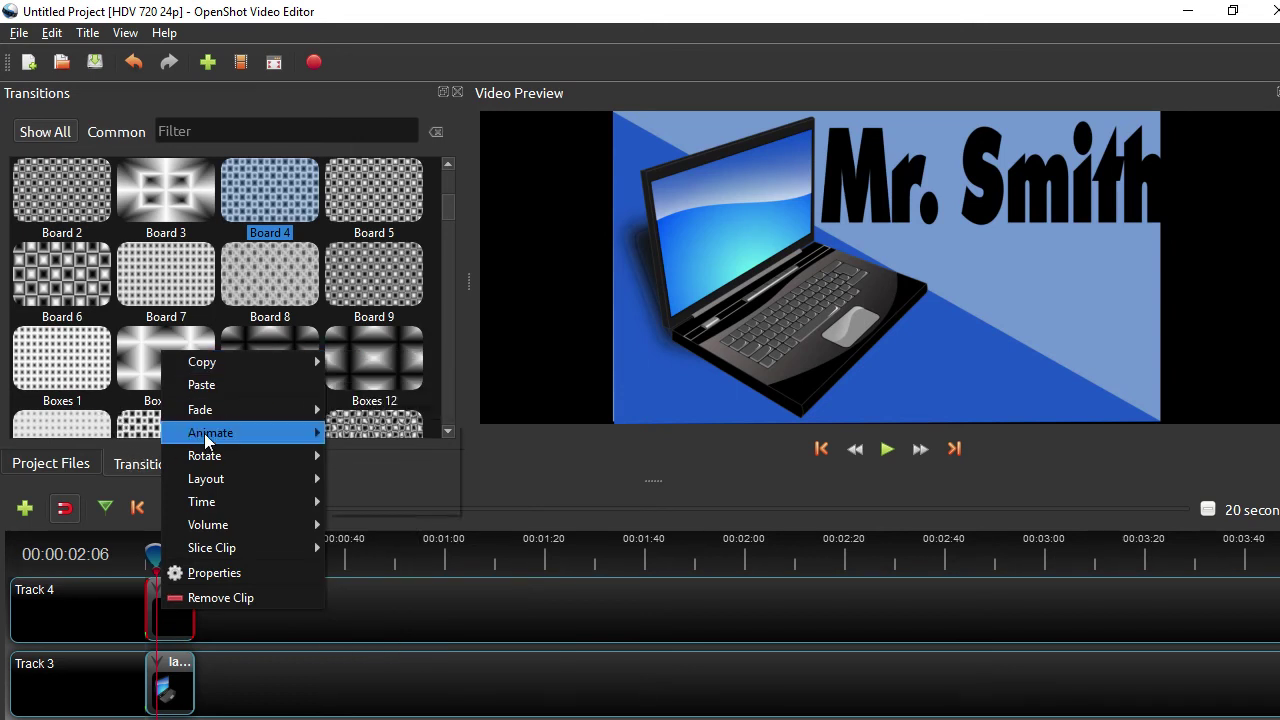
{"action": "mouse_move", "coordinate": [206, 438]}
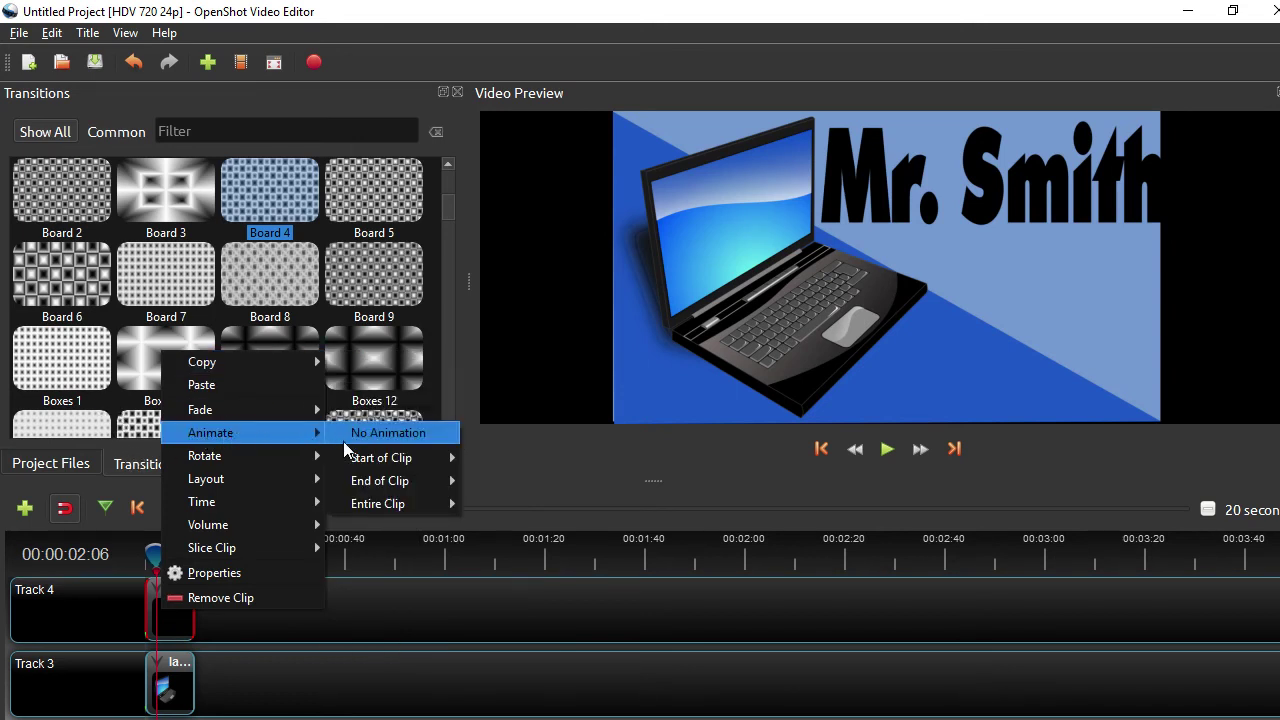
{"action": "mouse_move", "coordinate": [361, 462]}
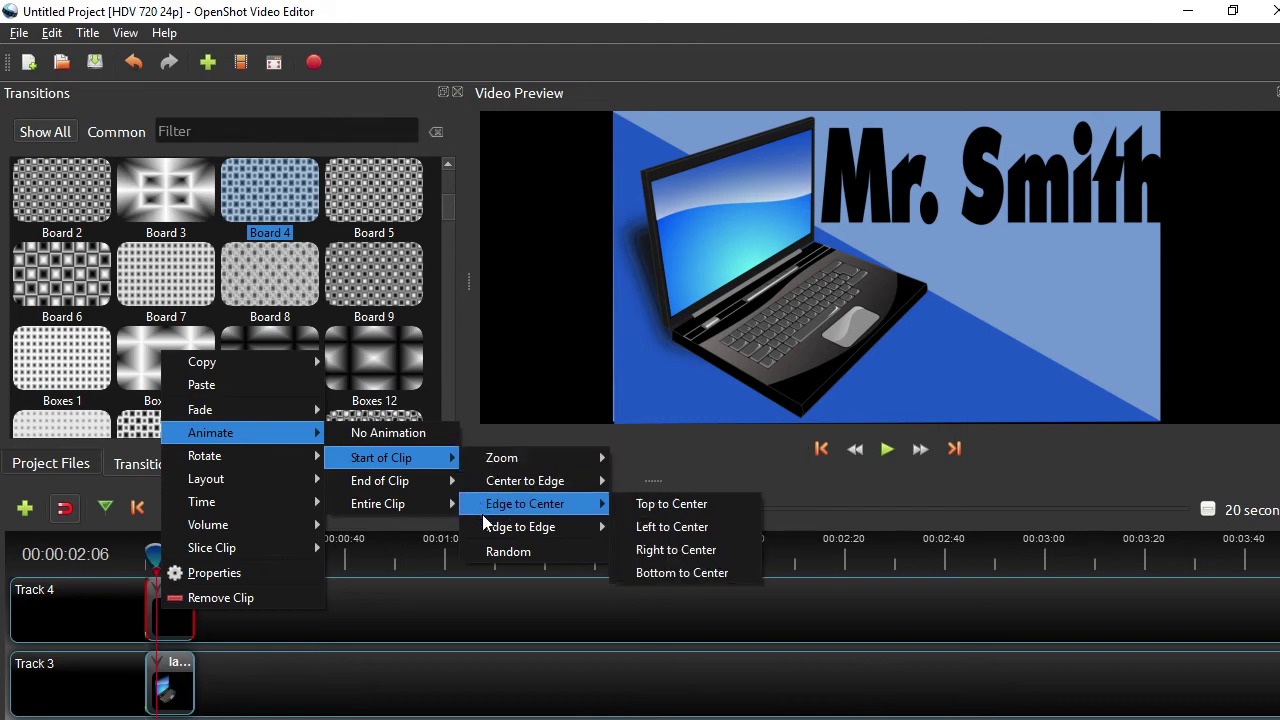
{"action": "mouse_move", "coordinate": [496, 508]}
{"action": "left_click", "coordinate": [669, 528]}
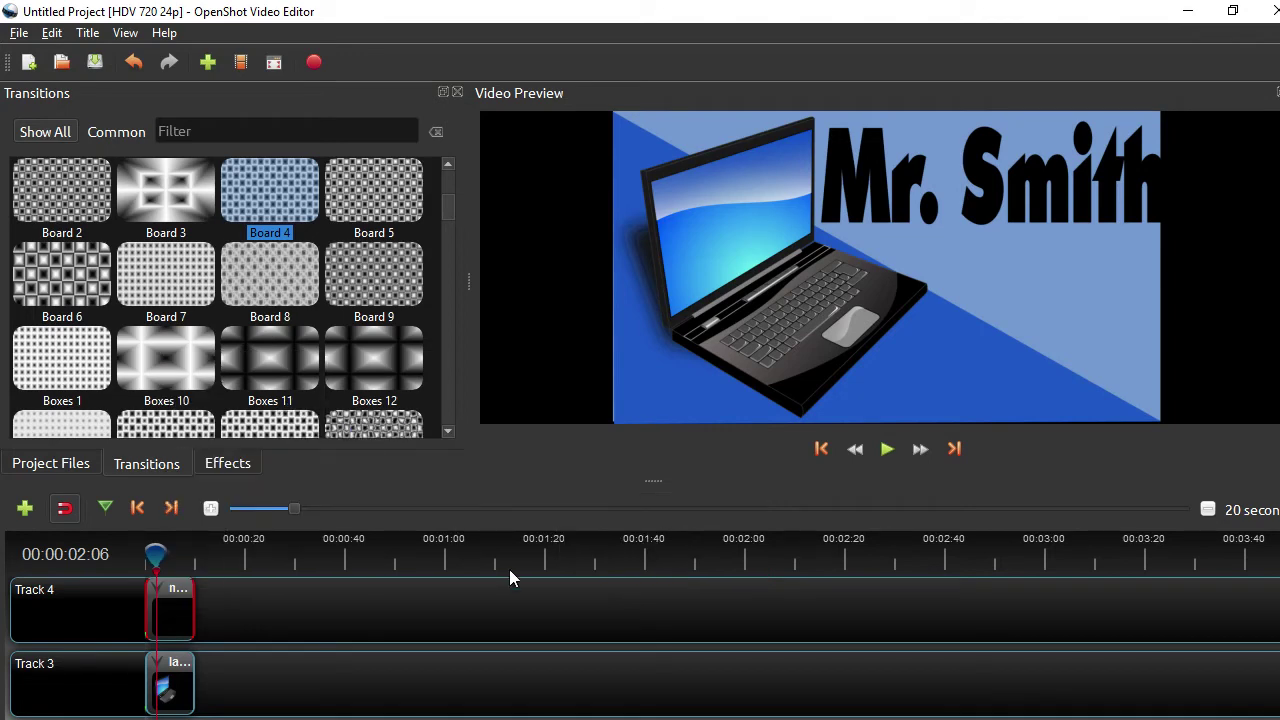
Animate the laptop clip on Track 3 to fly in from the right at its start
{"action": "left_click", "coordinate": [166, 686]}
{"action": "right_click", "coordinate": [166, 688]}
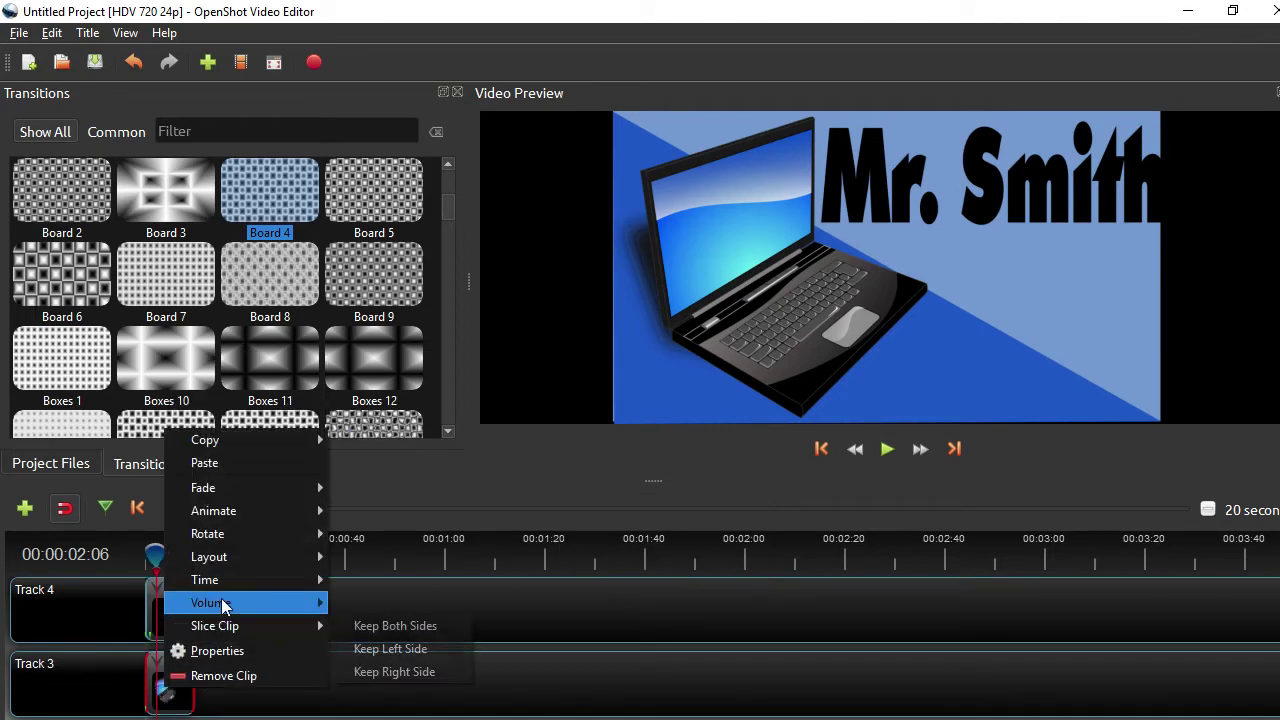
{"action": "mouse_move", "coordinate": [251, 515]}
{"action": "mouse_move", "coordinate": [385, 543]}
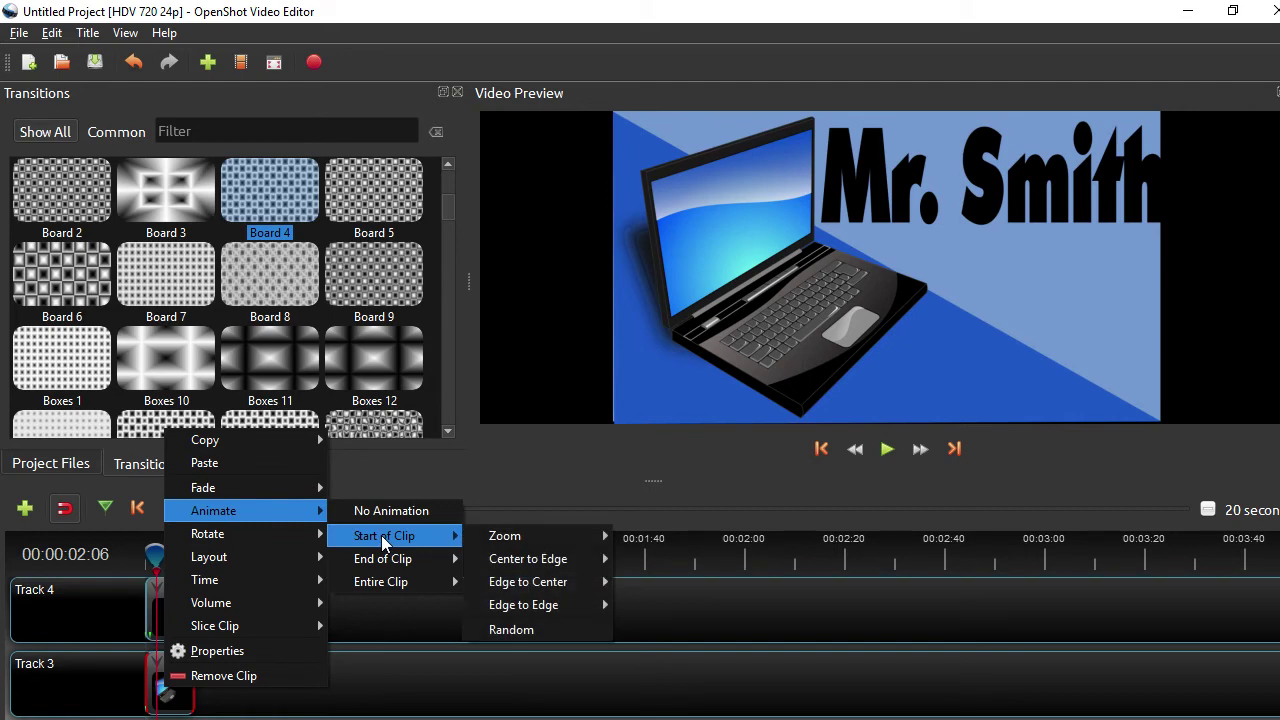
{"action": "mouse_move", "coordinate": [520, 584]}
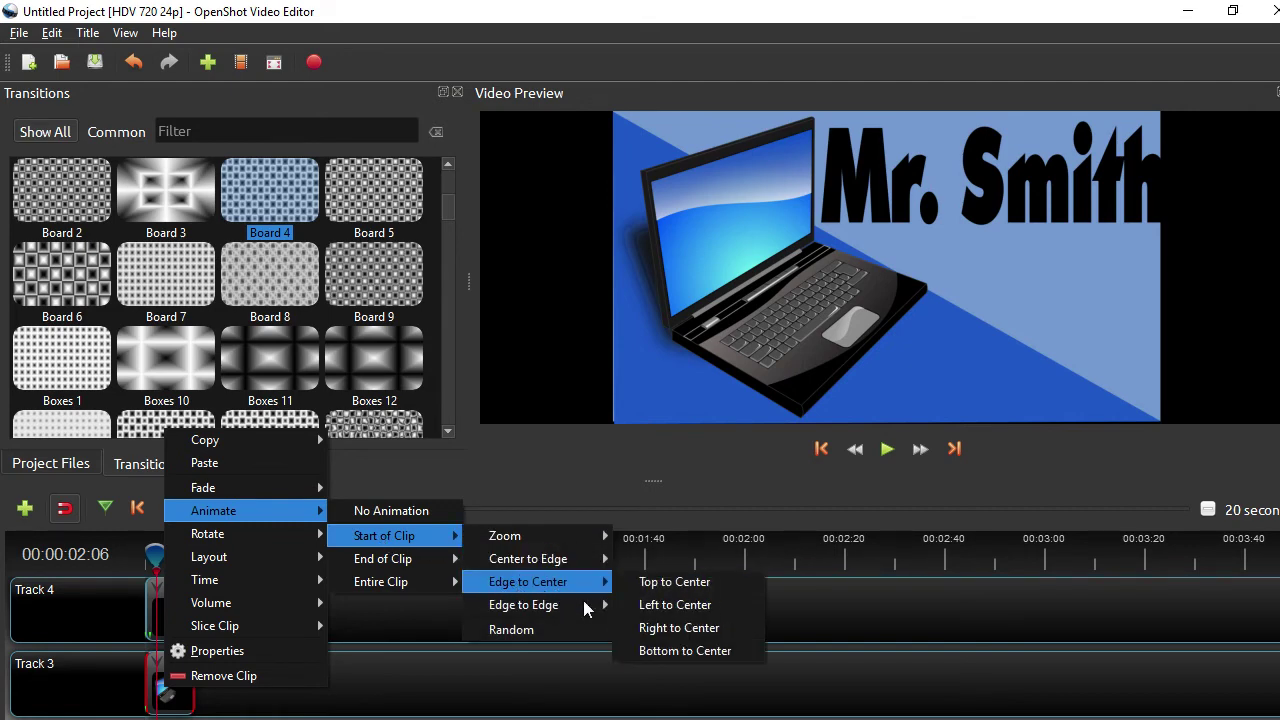
{"action": "mouse_move", "coordinate": [587, 609]}
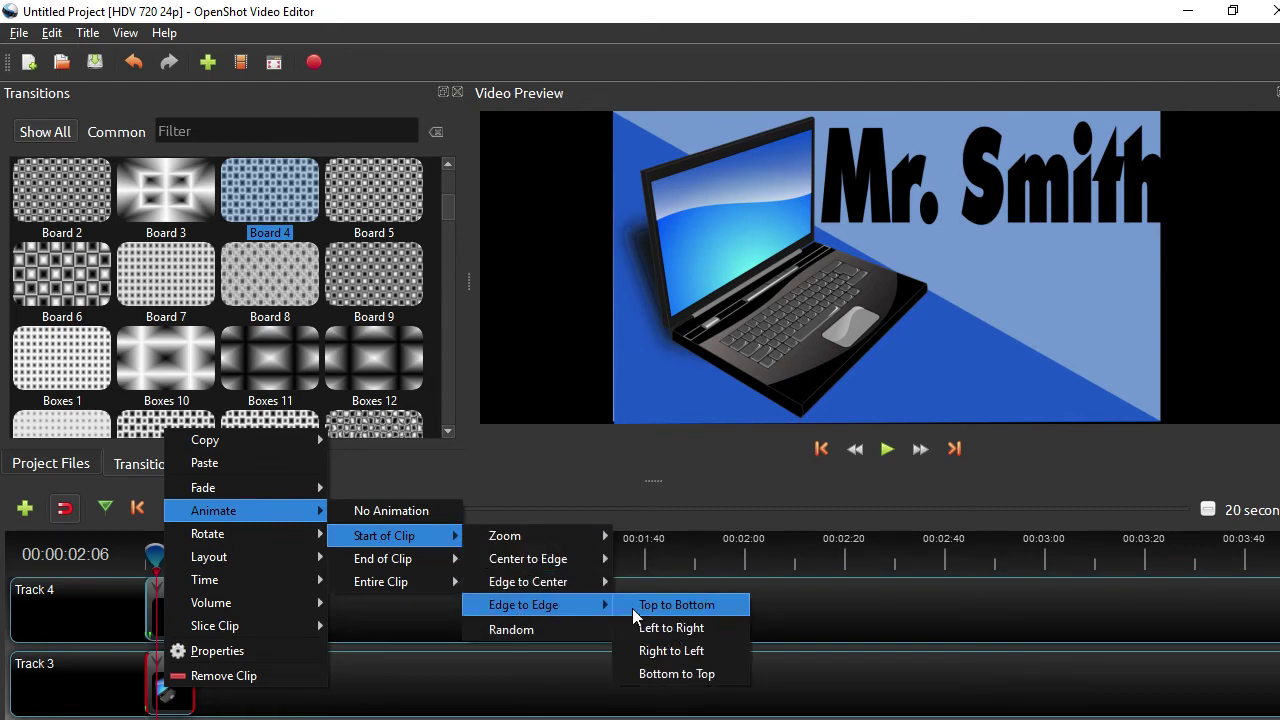
{"action": "mouse_move", "coordinate": [590, 582]}
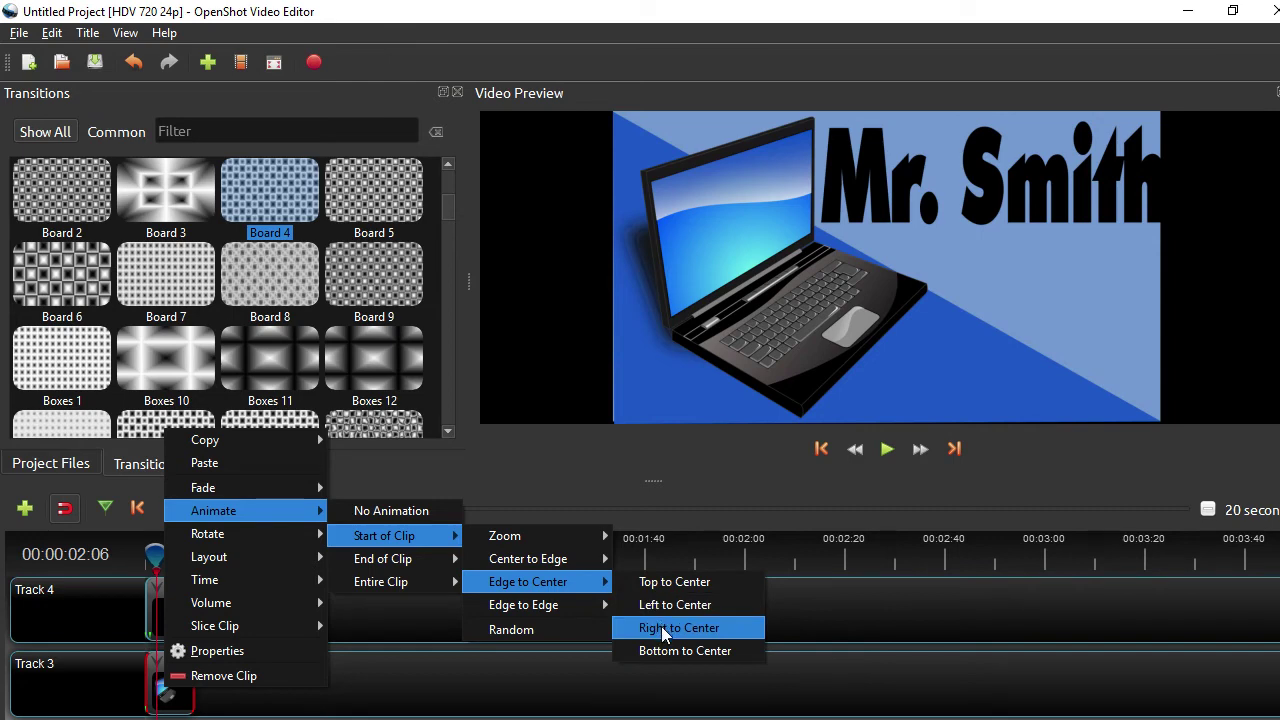
{"action": "left_click", "coordinate": [665, 630]}
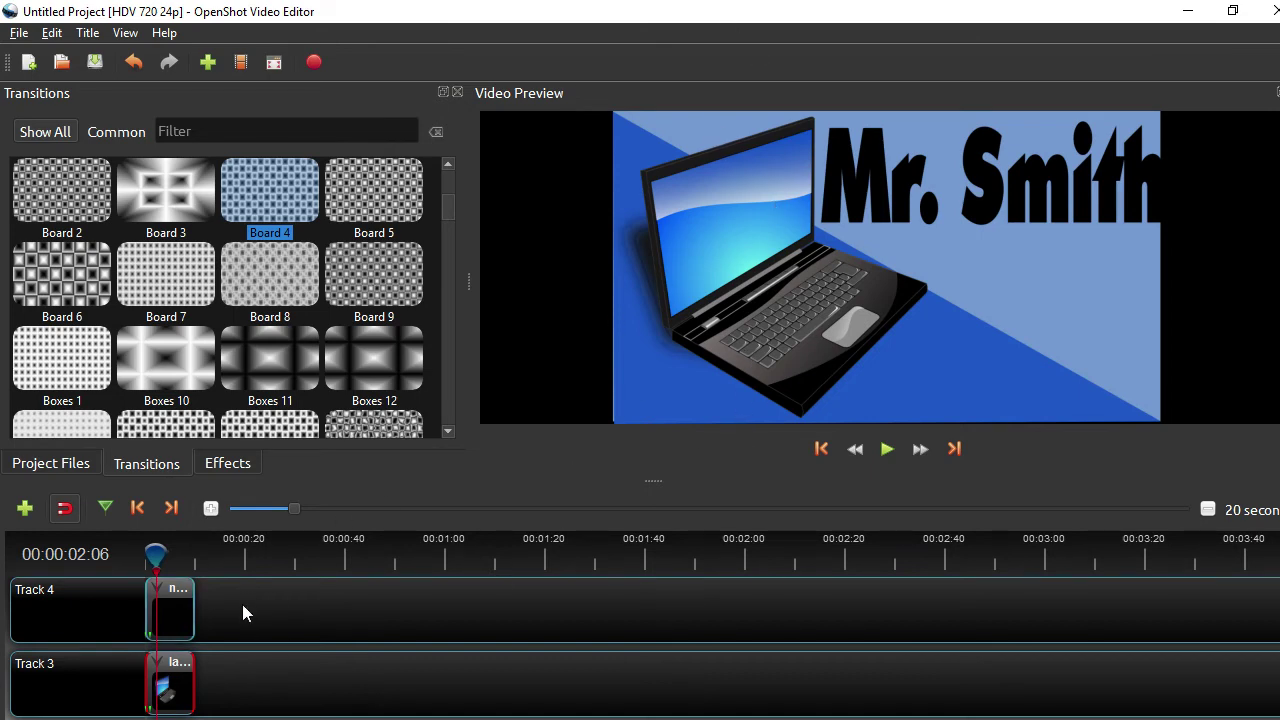
Animate the BG2 clip on Track 2 to slide in Bottom to Center at its start
{"action": "scroll", "coordinate": [242, 612], "scroll_direction": "down", "scroll_amount": 1}
{"action": "left_click", "coordinate": [170, 683]}
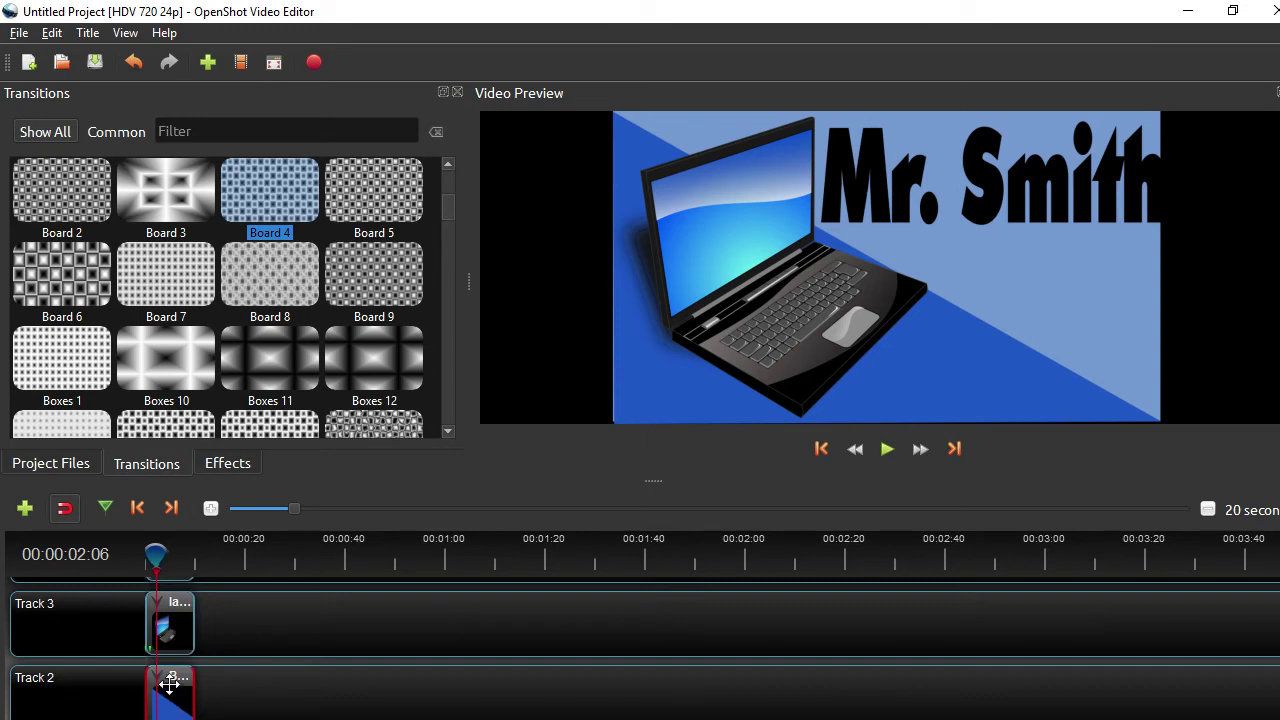
{"action": "right_click", "coordinate": [170, 683]}
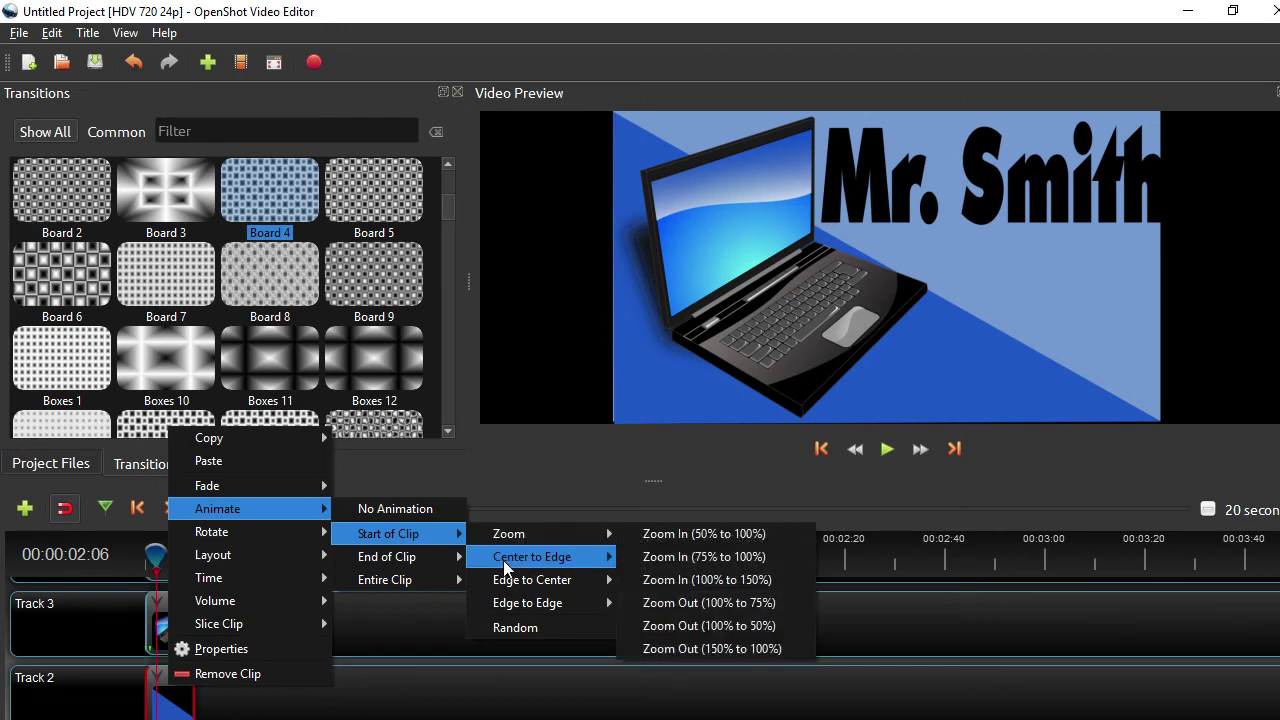
{"action": "mouse_move", "coordinate": [503, 566]}
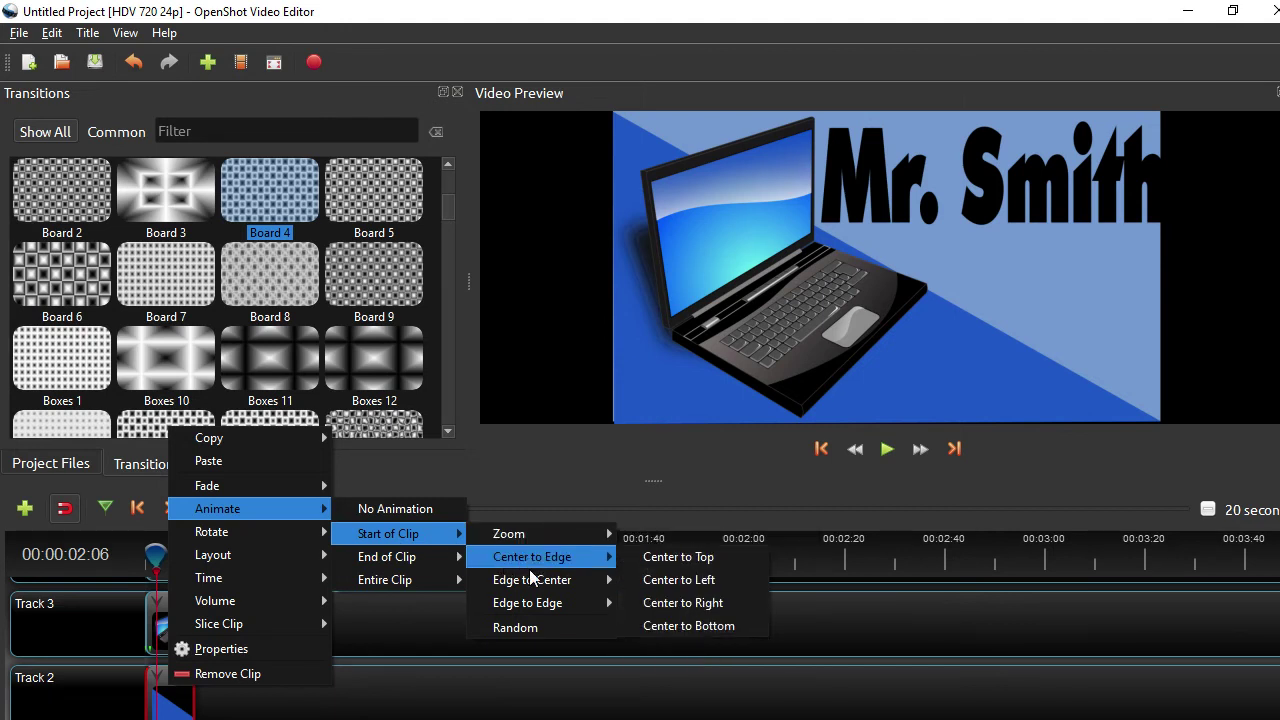
{"action": "mouse_move", "coordinate": [534, 584]}
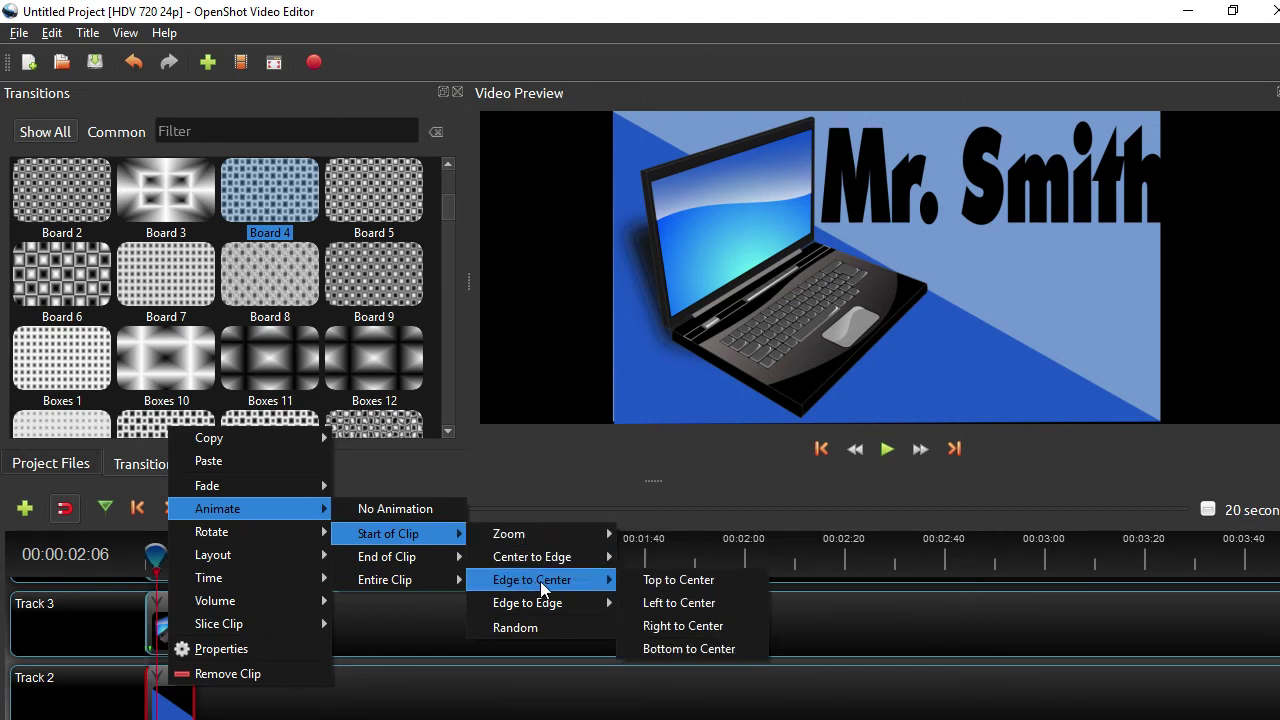
{"action": "left_click", "coordinate": [687, 649]}
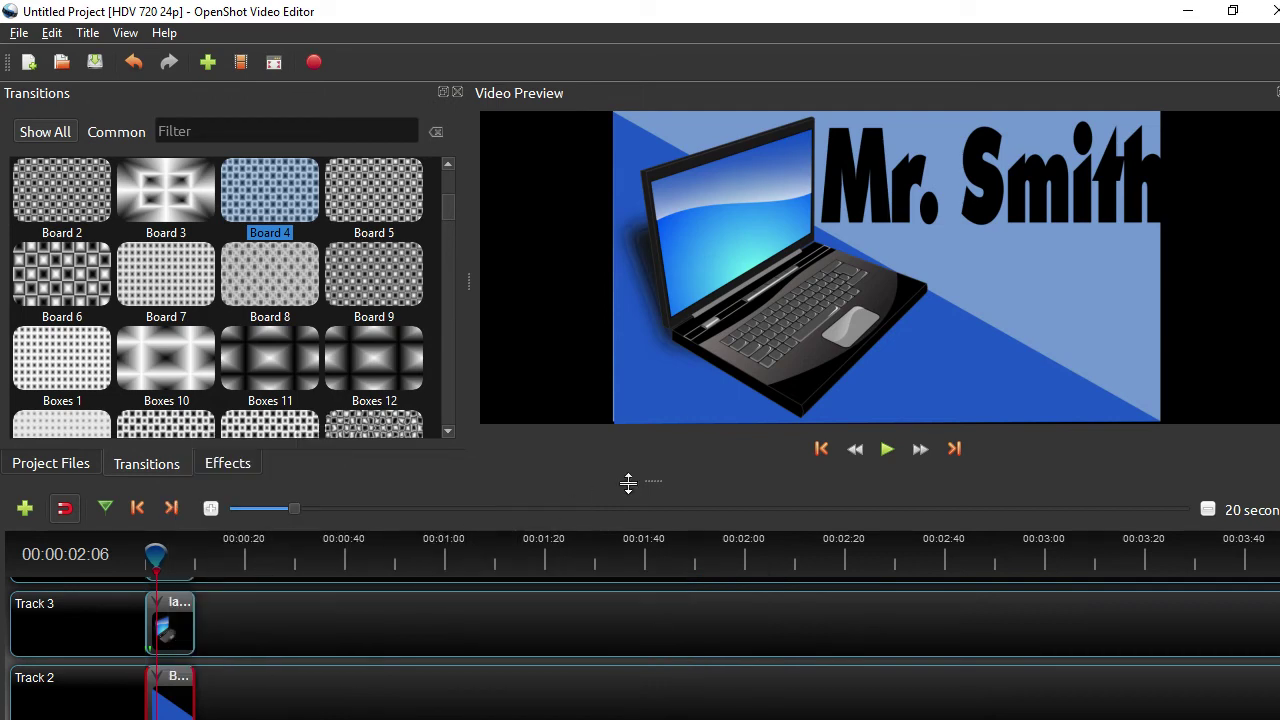
{"action": "left_click", "coordinate": [821, 449]}
{"action": "left_click", "coordinate": [887, 450]}
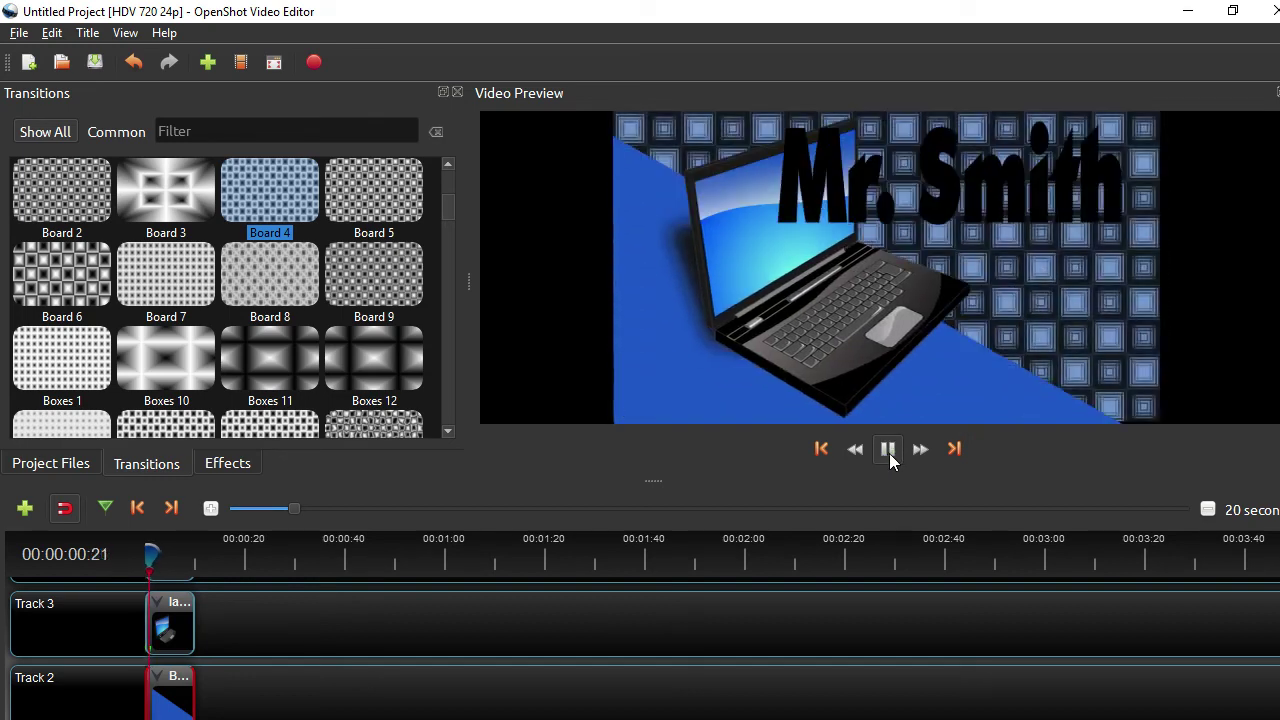
{"action": "left_click", "coordinate": [889, 451]}
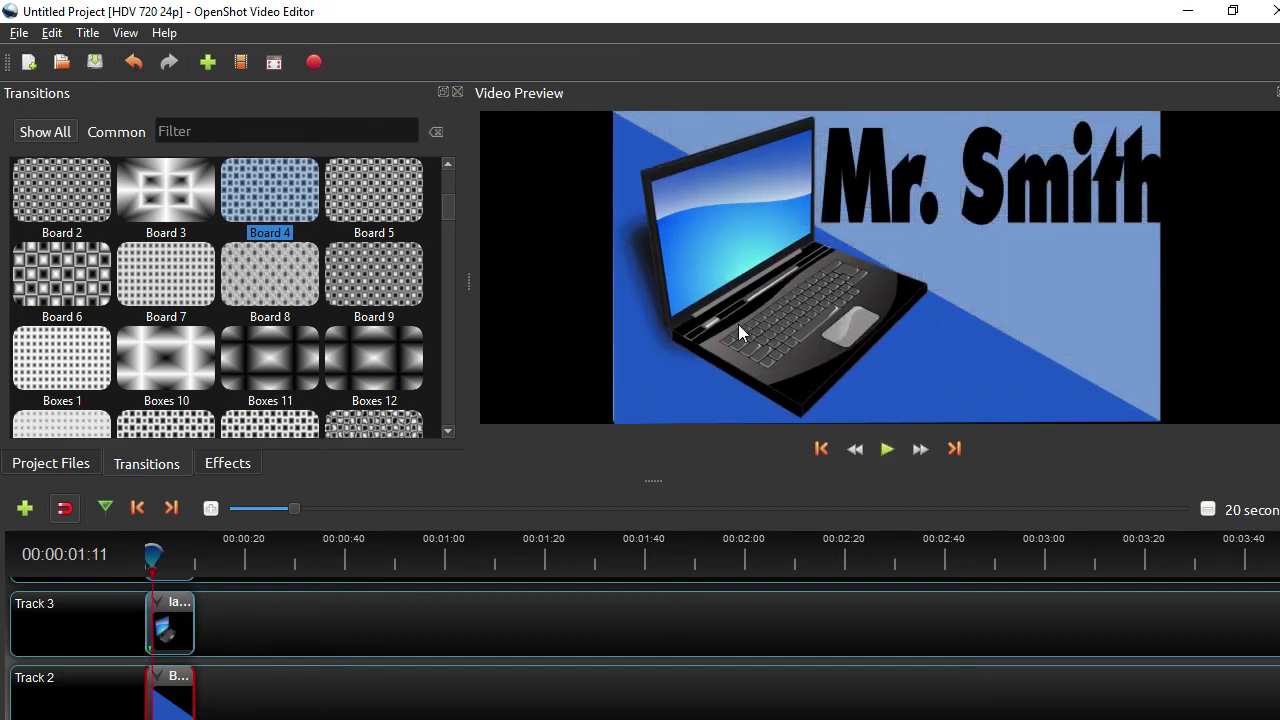
{"action": "left_click", "coordinate": [826, 450]}
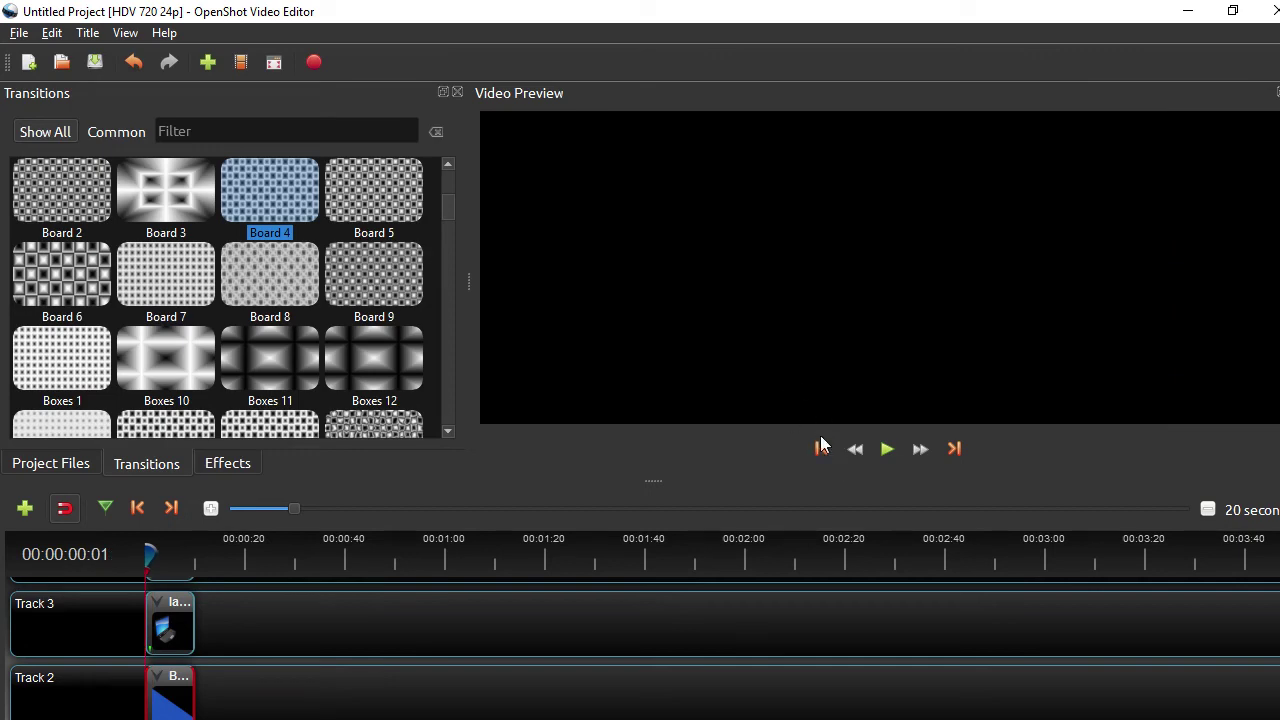
{"action": "left_click", "coordinate": [889, 450]}
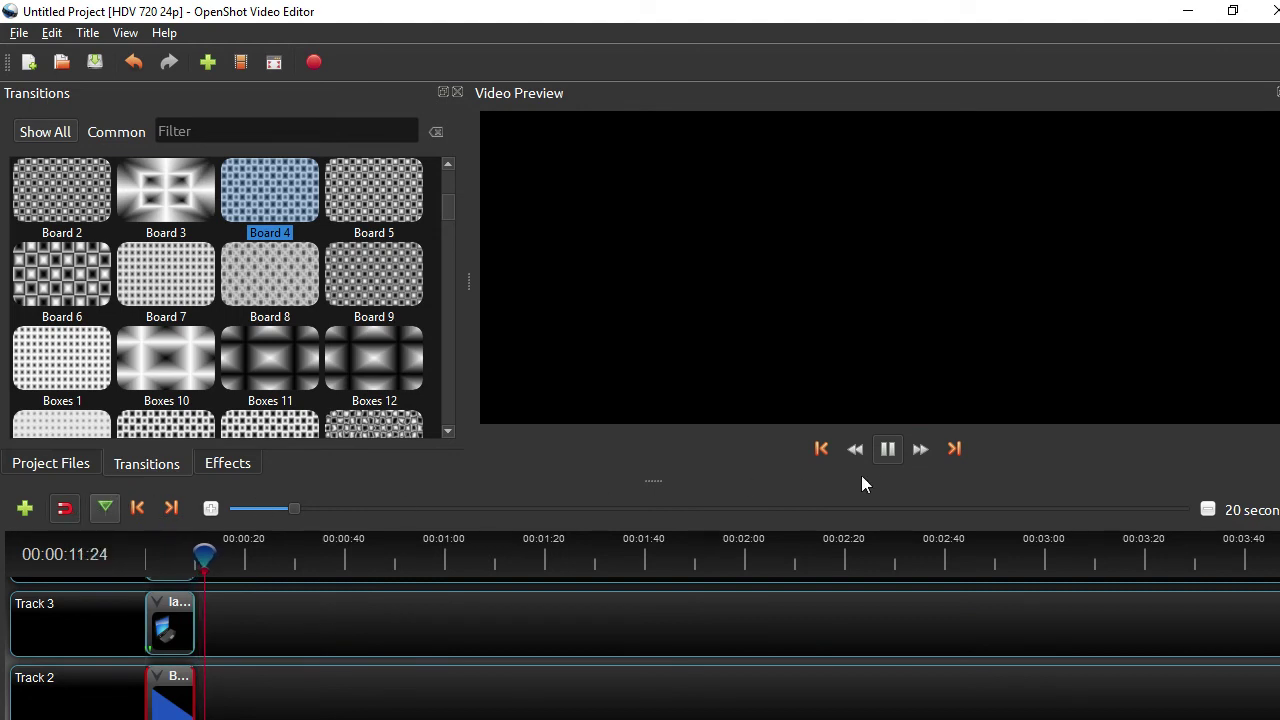
{"action": "key", "text": "space"}
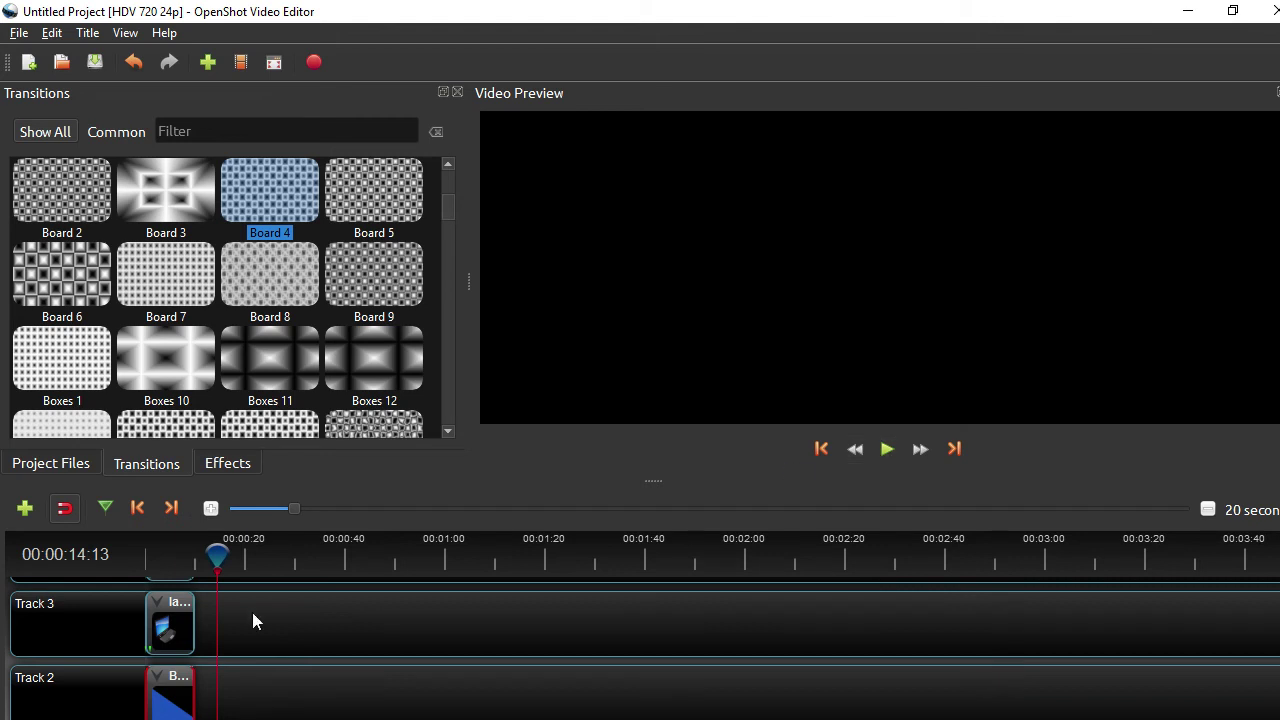
Give the Track 2 BG2 clip an end-of-clip Center to Bottom exit animation
{"action": "left_click_drag", "start_coordinate": [206, 552], "coordinate": [139, 563]}
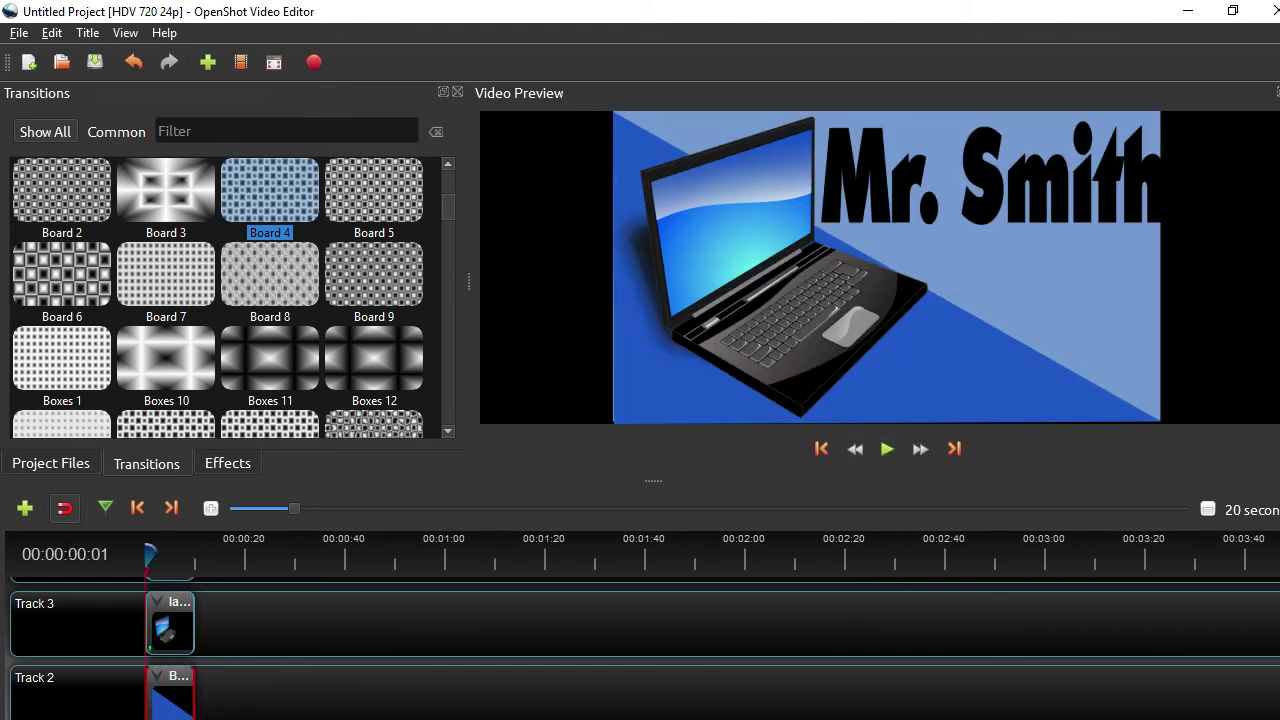
{"action": "scroll", "coordinate": [243, 635], "scroll_direction": "down", "scroll_amount": 2}
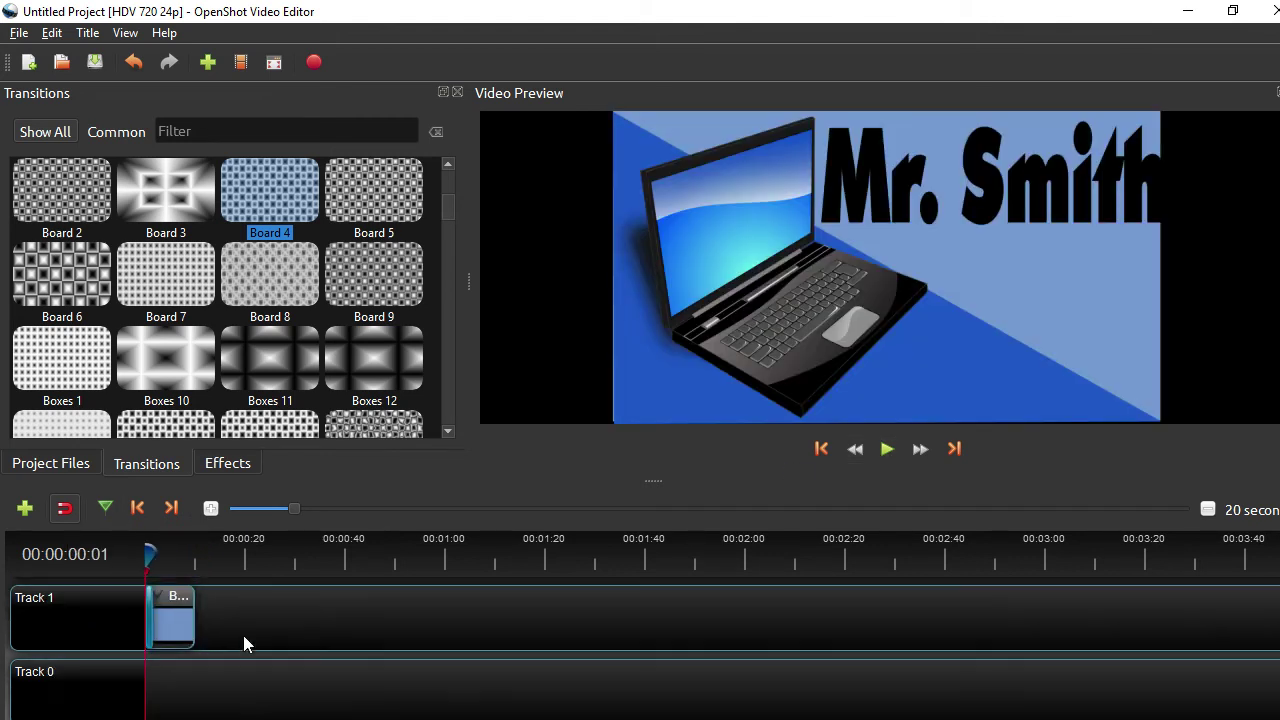
{"action": "scroll", "coordinate": [243, 636], "scroll_direction": "up", "scroll_amount": 1}
{"action": "scroll", "coordinate": [170, 606], "scroll_direction": "up", "scroll_amount": 1}
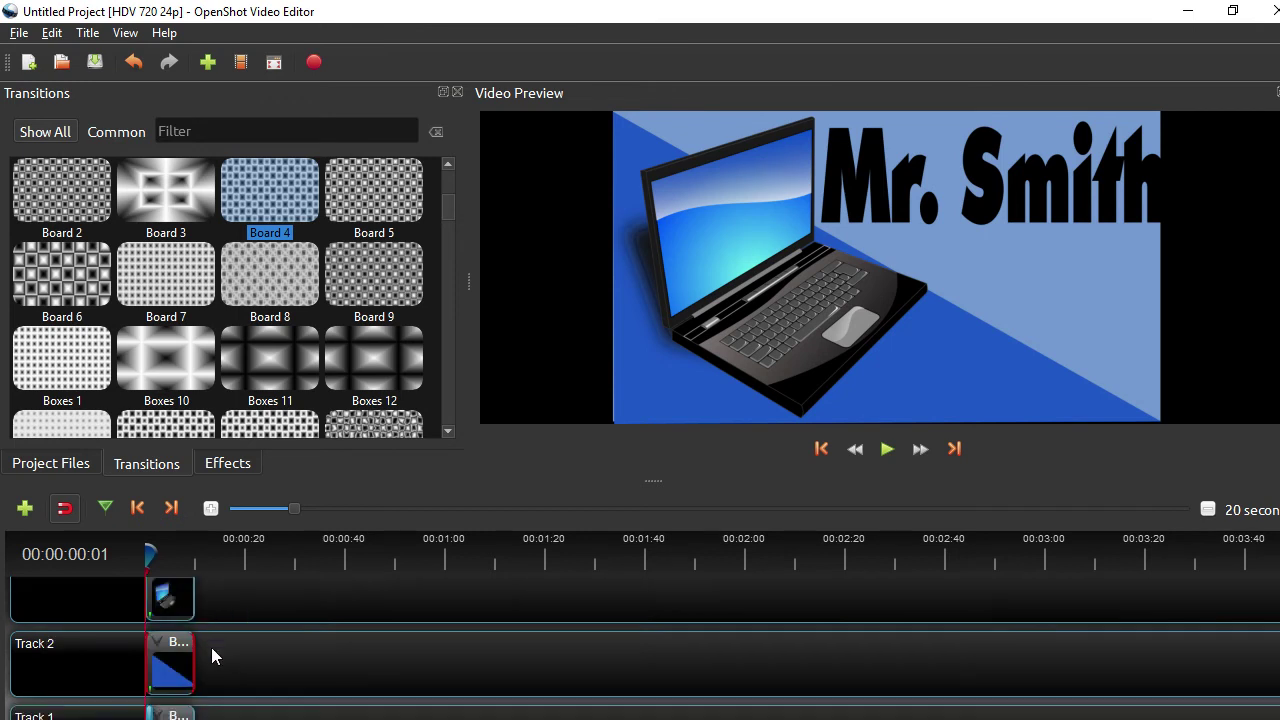
{"action": "right_click", "coordinate": [178, 655]}
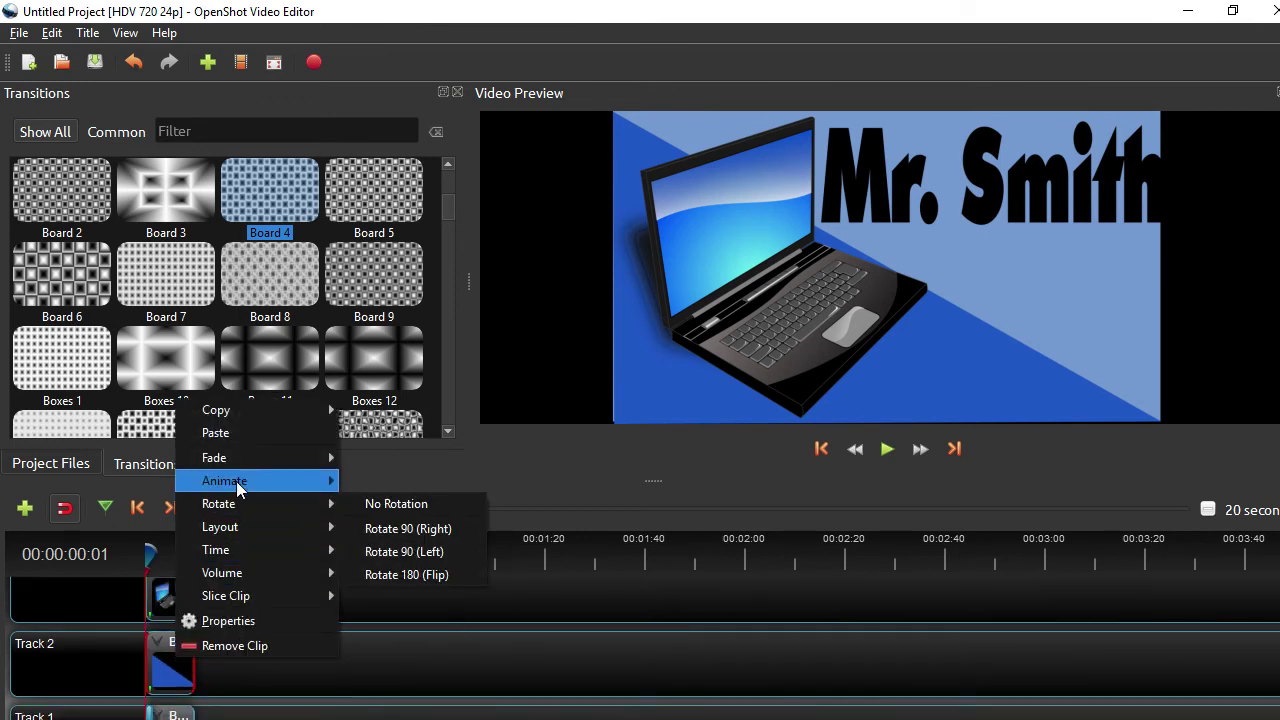
{"action": "mouse_move", "coordinate": [239, 488]}
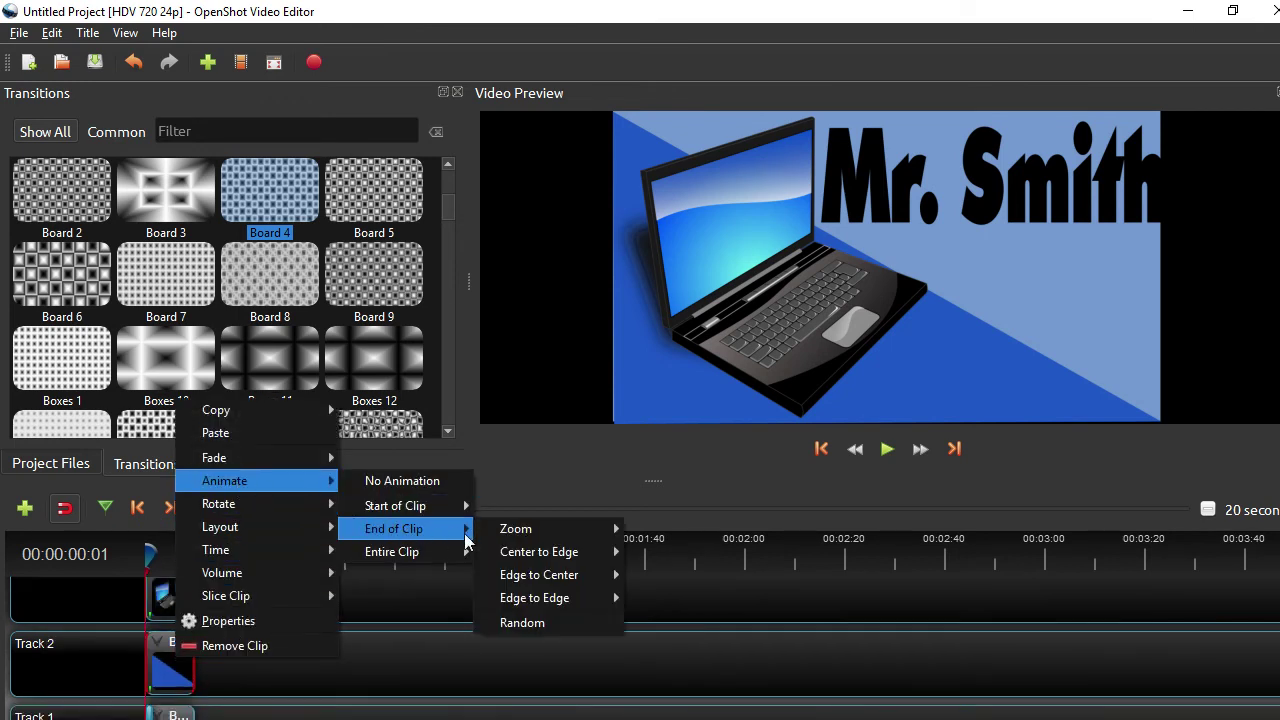
{"action": "mouse_move", "coordinate": [547, 600]}
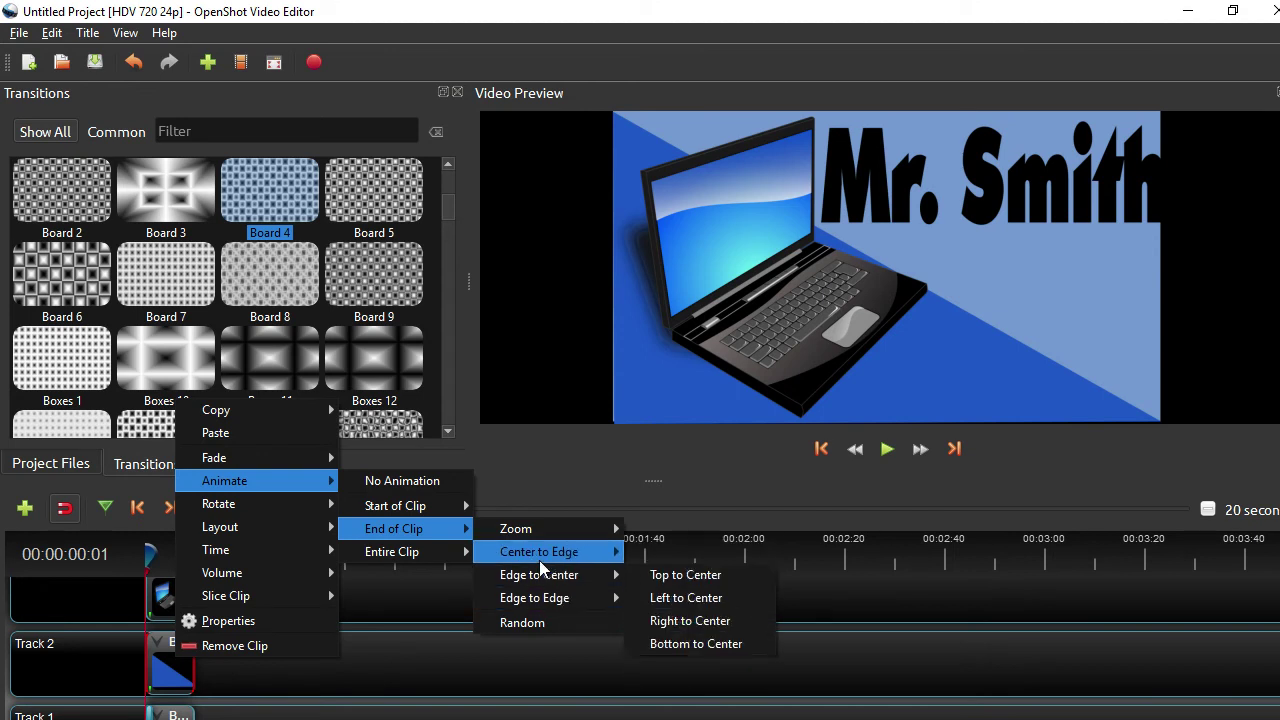
{"action": "mouse_move", "coordinate": [539, 555]}
{"action": "left_click", "coordinate": [705, 621]}
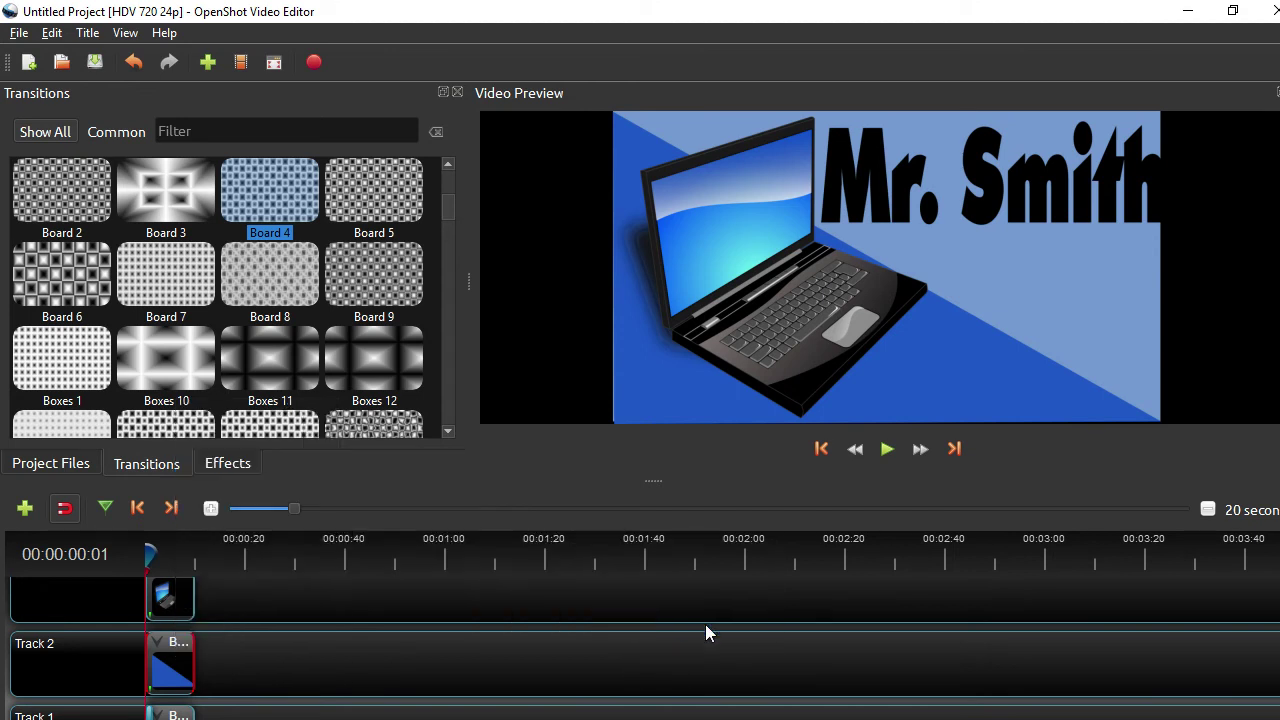
Make the Track 3 laptop clip slide out Center to Right at its end
{"action": "right_click", "coordinate": [177, 605]}
{"action": "mouse_move", "coordinate": [240, 428]}
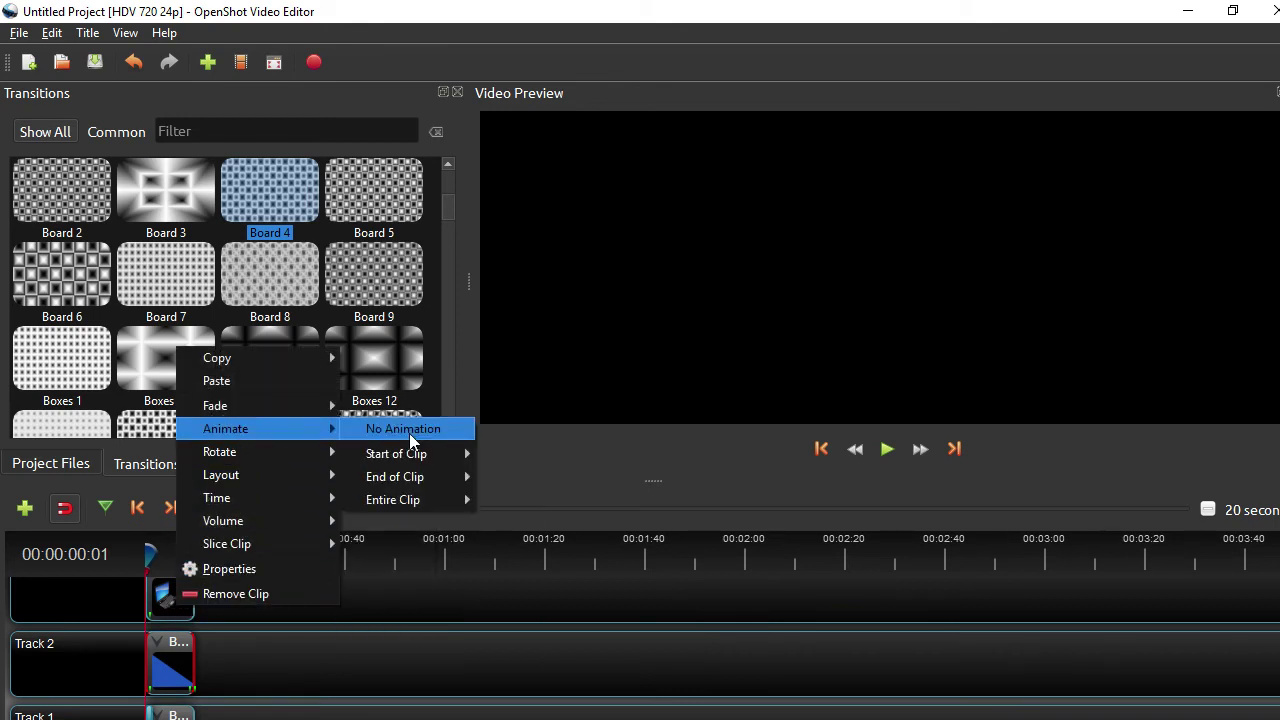
{"action": "mouse_move", "coordinate": [403, 486]}
{"action": "mouse_move", "coordinate": [565, 510]}
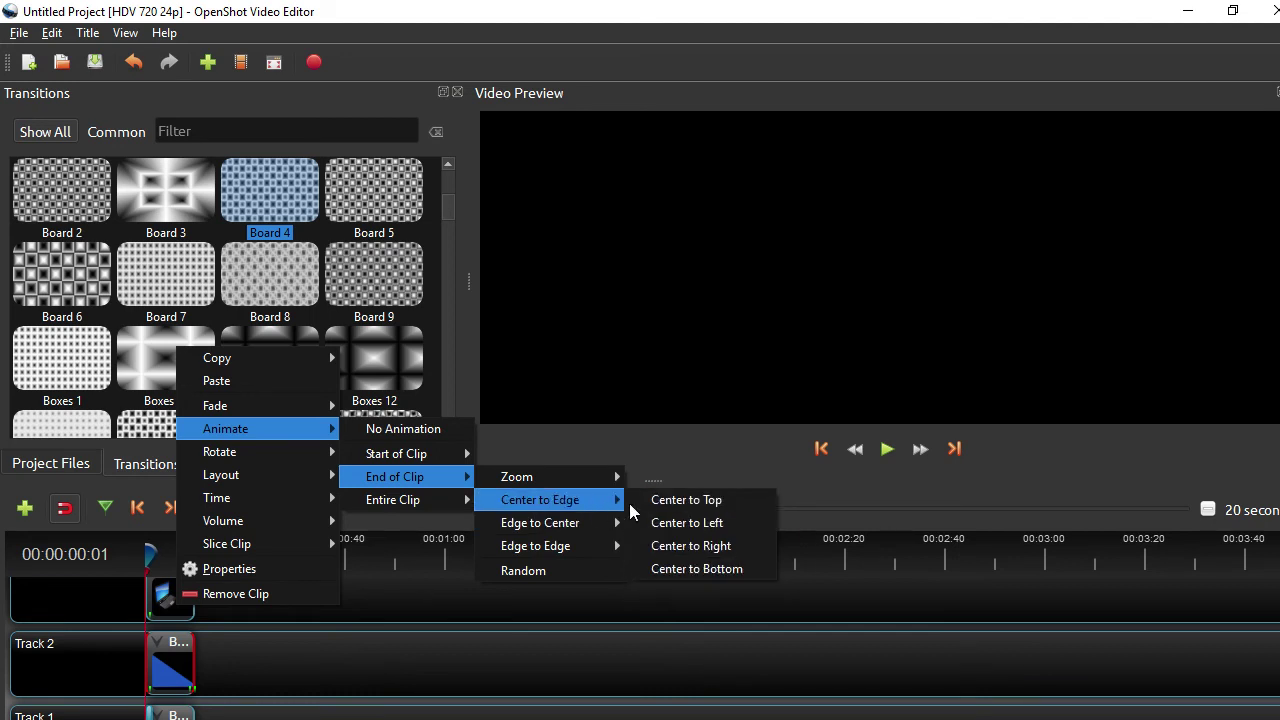
{"action": "left_click", "coordinate": [676, 545]}
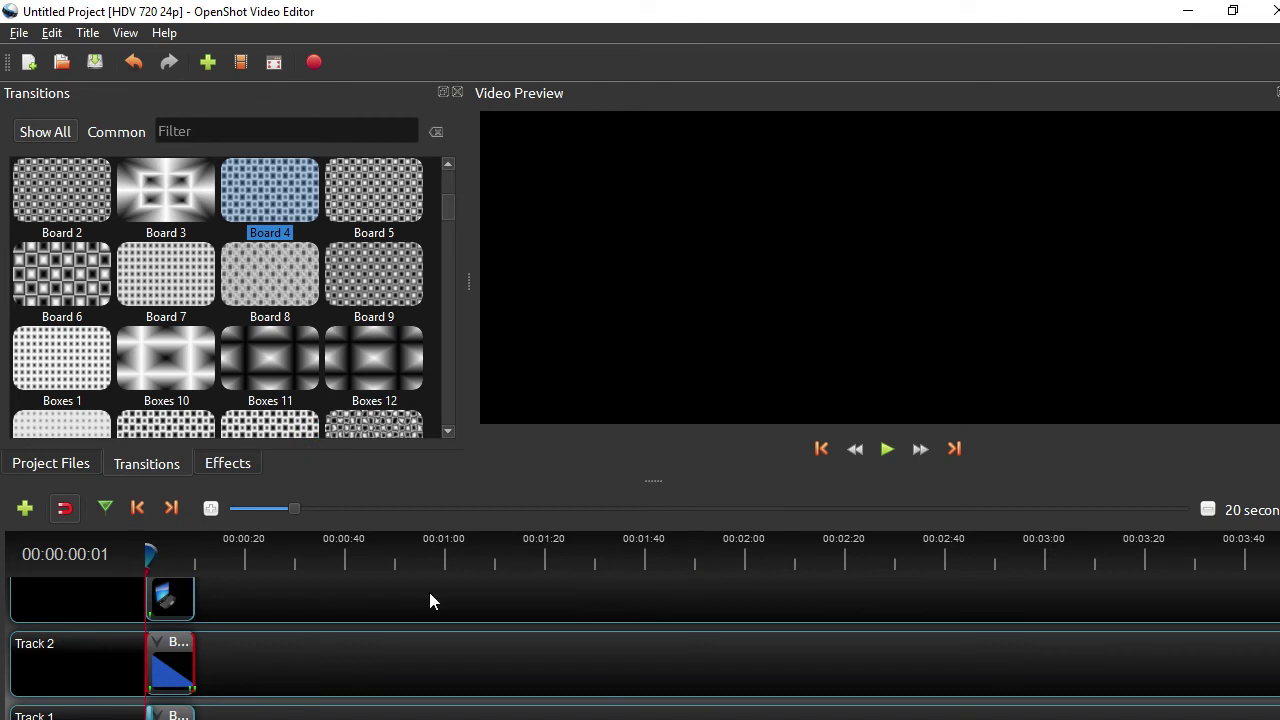
Make the Track 4 name clip slide out Center to Left at its end
{"action": "scroll", "coordinate": [240, 630], "scroll_direction": "up", "scroll_amount": 2}
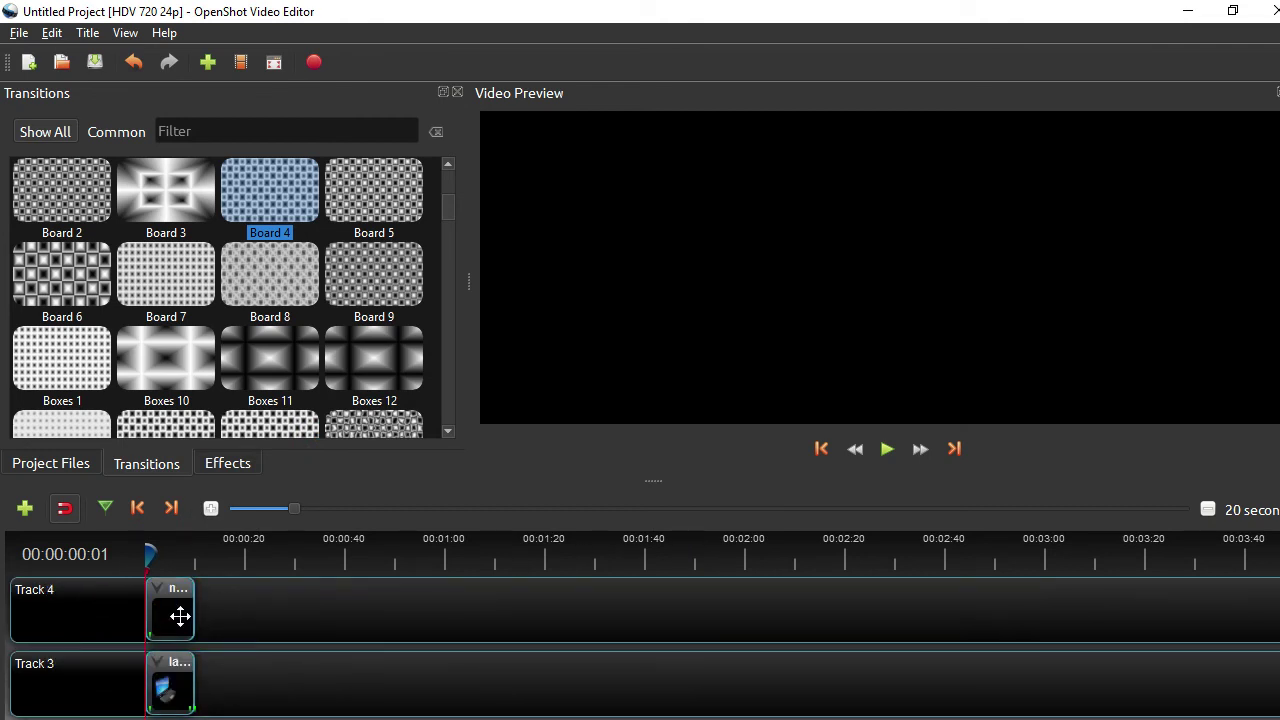
{"action": "right_click", "coordinate": [180, 616]}
{"action": "mouse_move", "coordinate": [268, 441]}
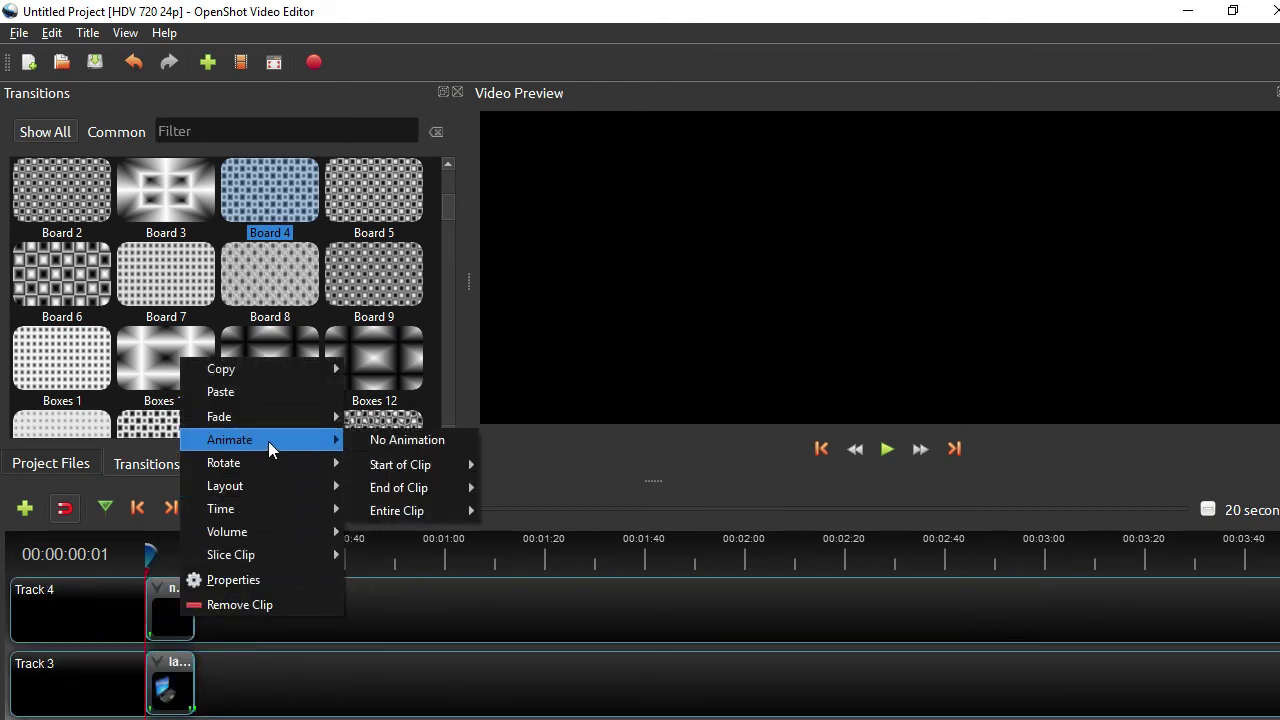
{"action": "mouse_move", "coordinate": [396, 487]}
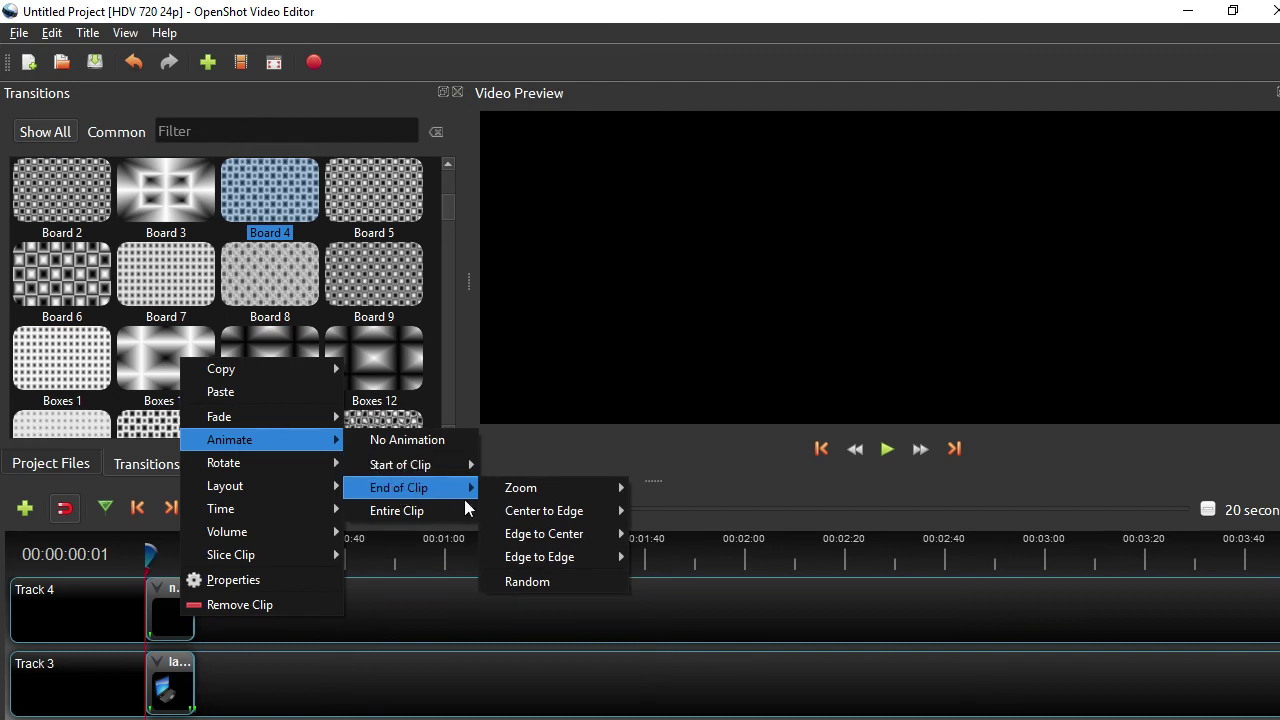
{"action": "mouse_move", "coordinate": [444, 472]}
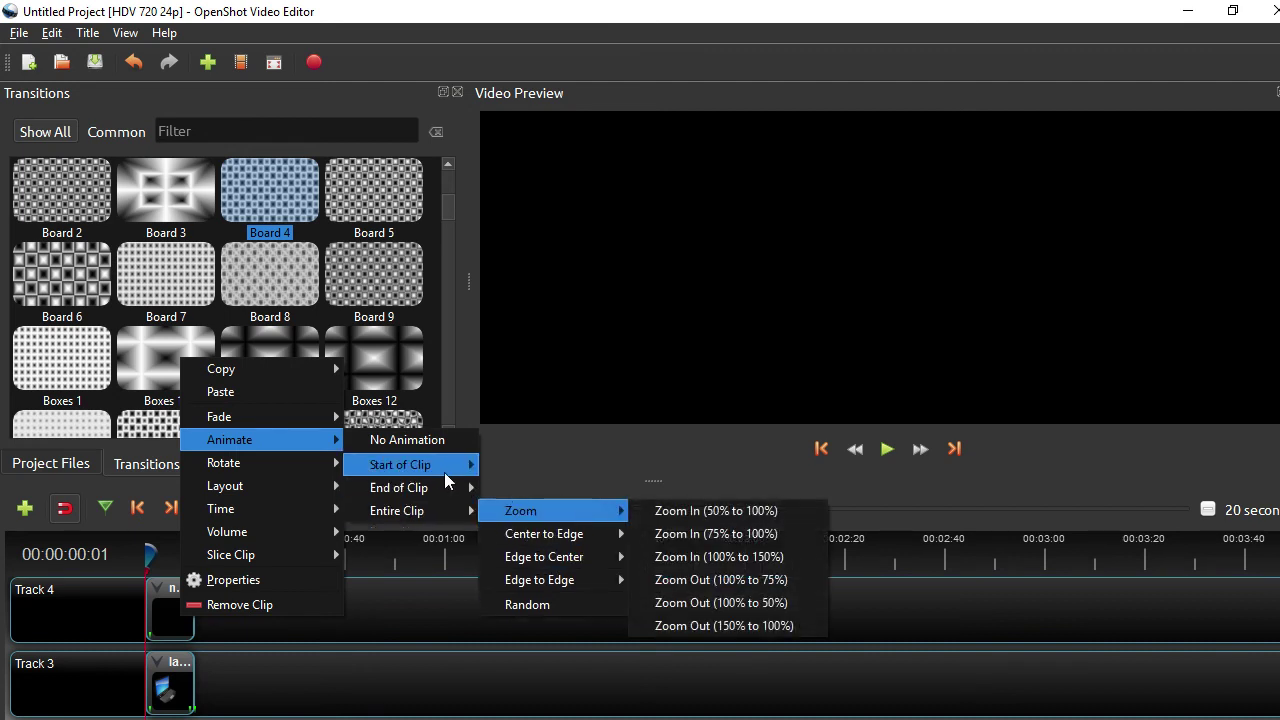
{"action": "mouse_move", "coordinate": [595, 514]}
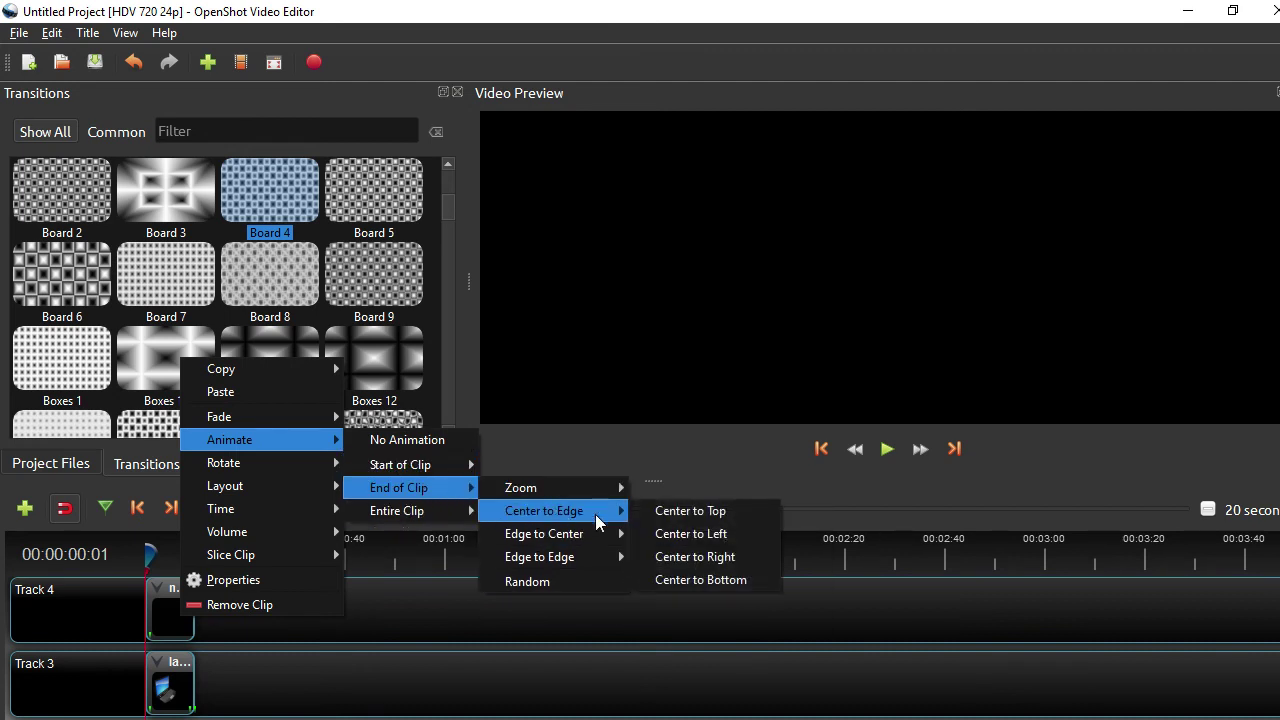
{"action": "left_click", "coordinate": [730, 544]}
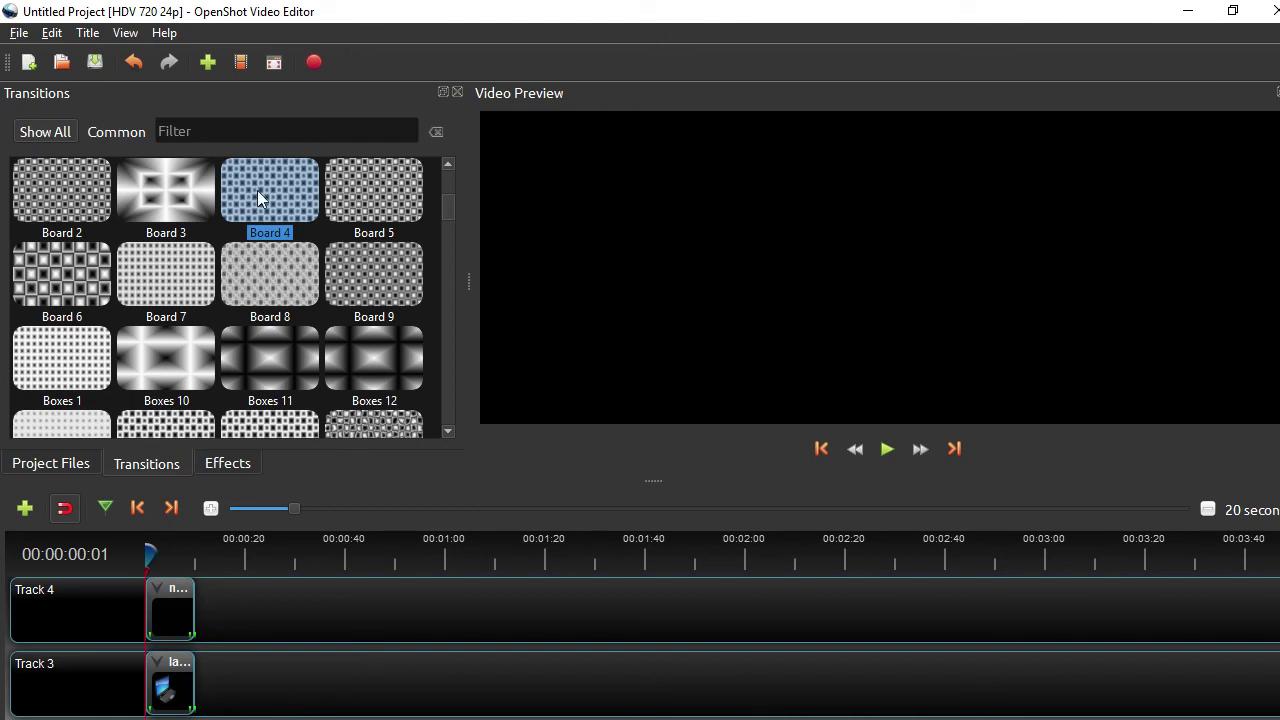
Drop Board 4 onto the Track 1 background clip and play back the finished title card
{"action": "scroll", "coordinate": [178, 658], "scroll_direction": "down", "scroll_amount": 3}
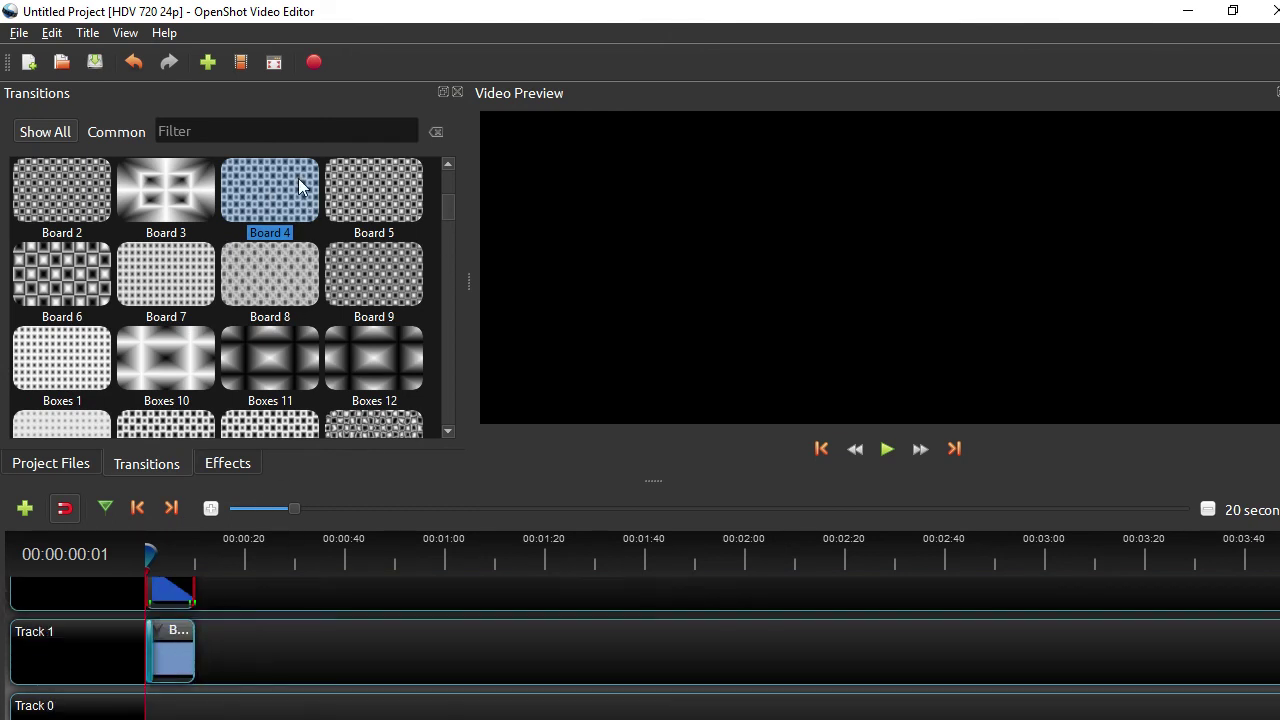
{"action": "left_click_drag", "start_coordinate": [298, 187], "coordinate": [197, 650]}
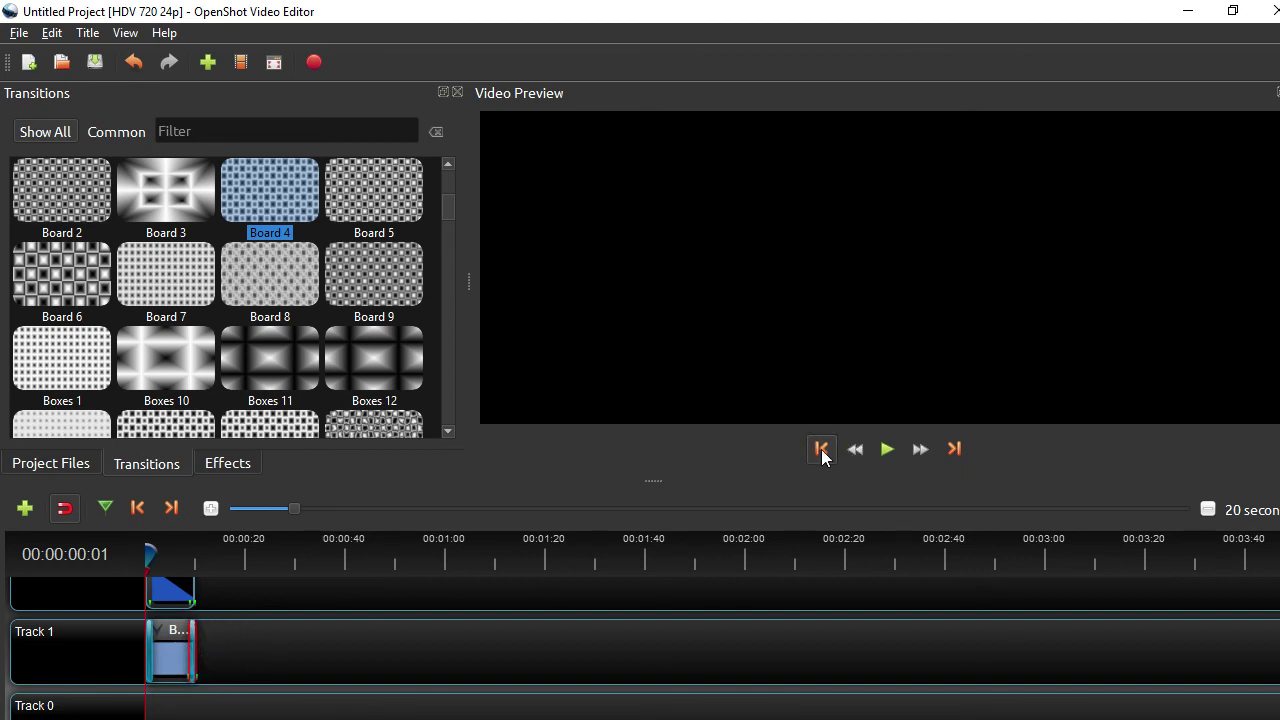
{"action": "left_click", "coordinate": [887, 449]}
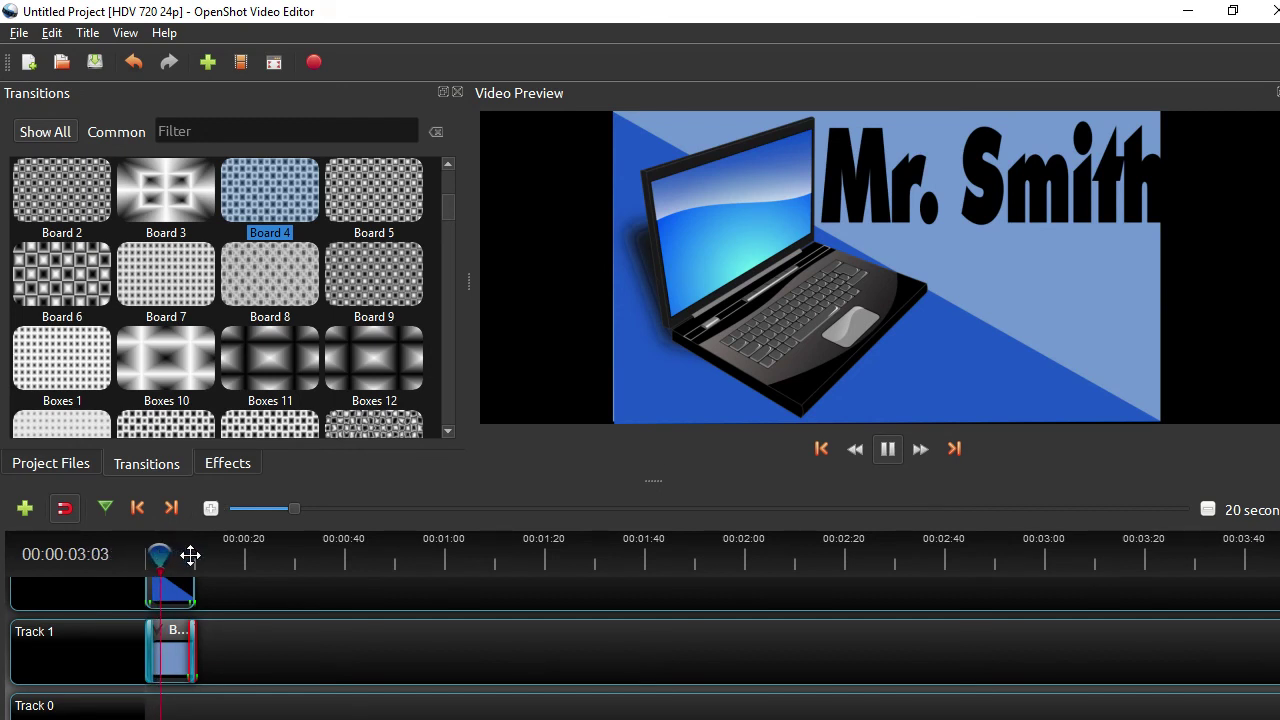
{"action": "left_click", "coordinate": [233, 556]}
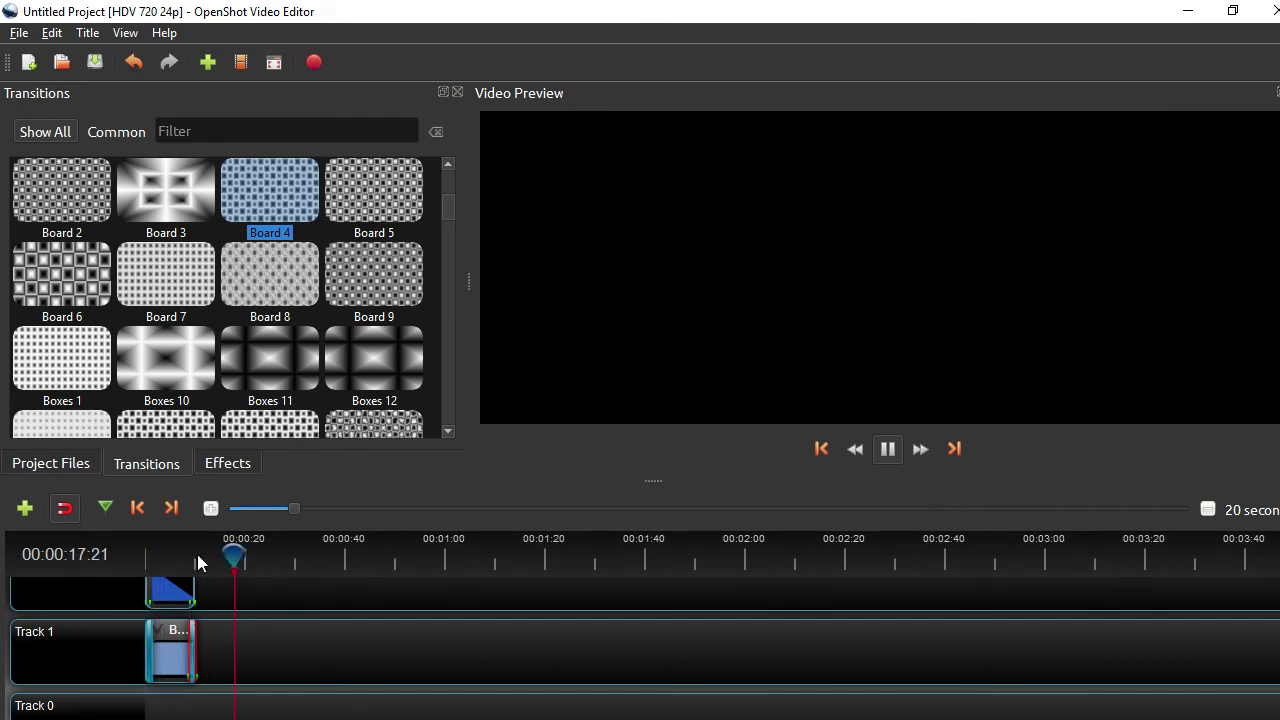
{"action": "left_click", "coordinate": [185, 558]}
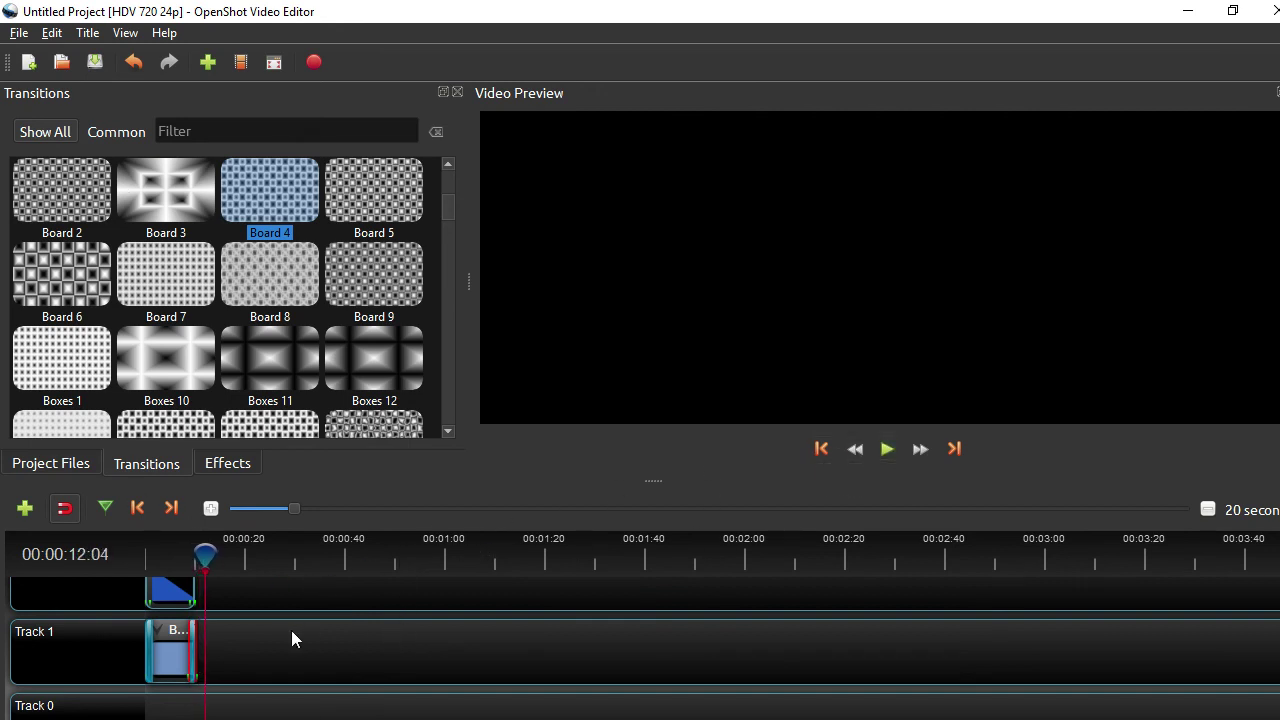
{"action": "scroll", "coordinate": [291, 637], "scroll_direction": "down", "scroll_amount": 1}
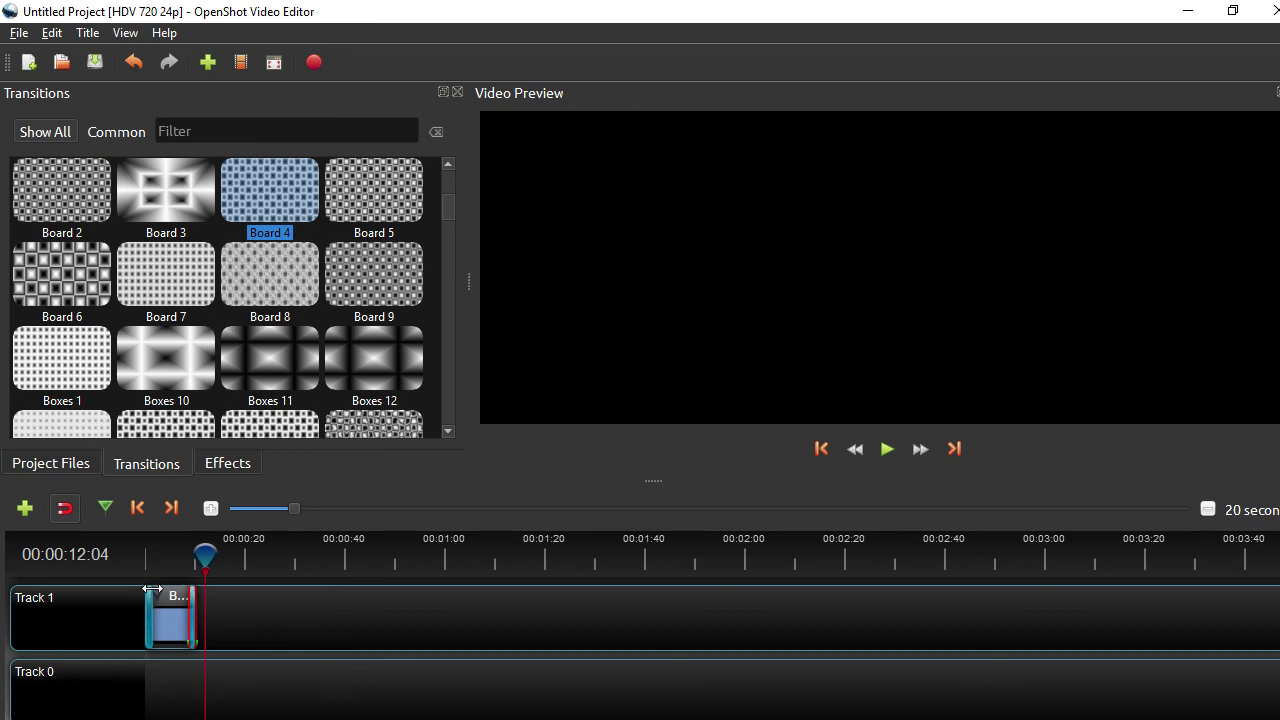
{"action": "left_click", "coordinate": [169, 560]}
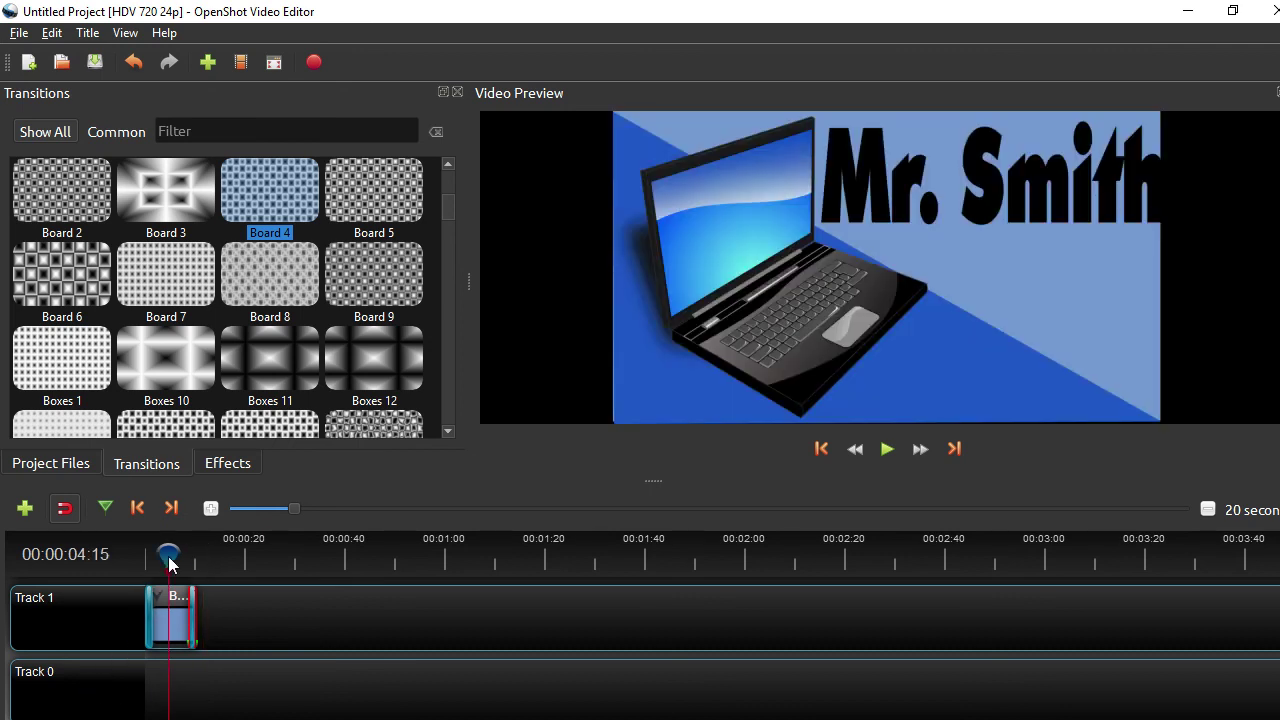